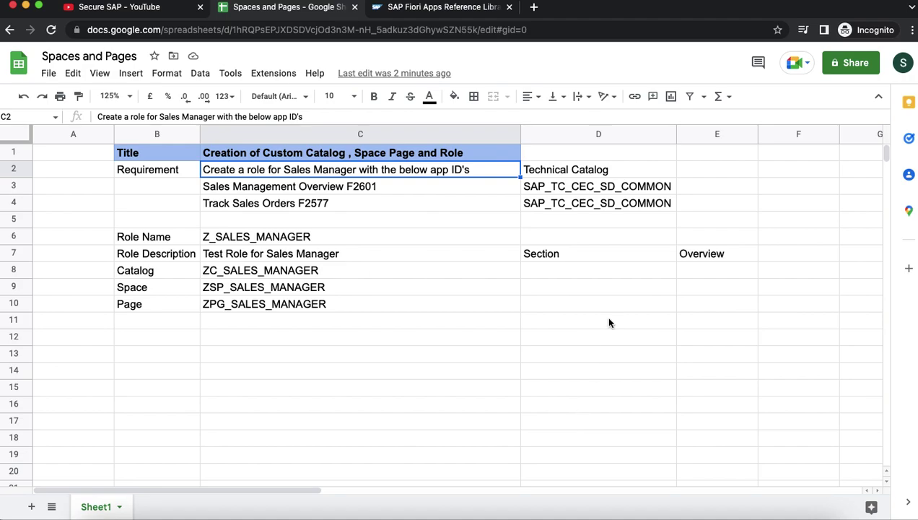
Switch to the SAP Fiori Apps Reference Library and look up the technical catalog of the Sales Management Overview app.
{"action": "left_click", "coordinate": [597, 186]}
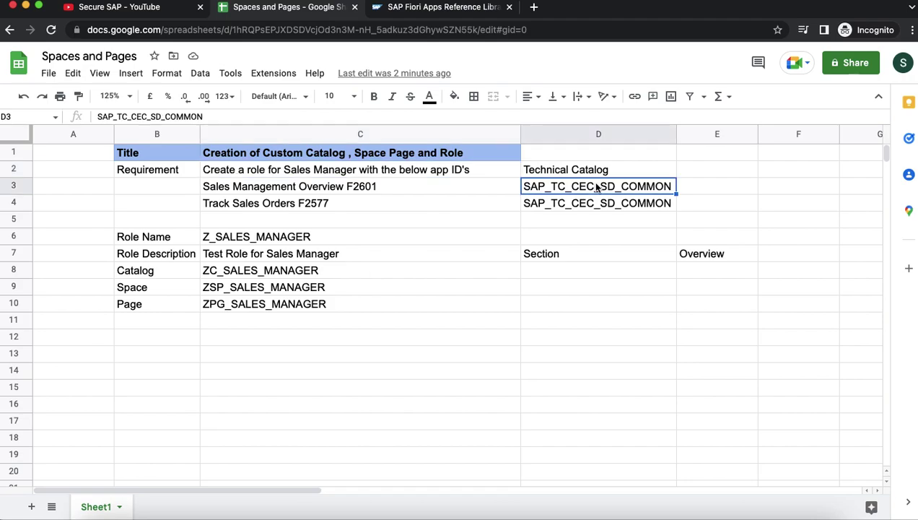
{"action": "left_click", "coordinate": [447, 8]}
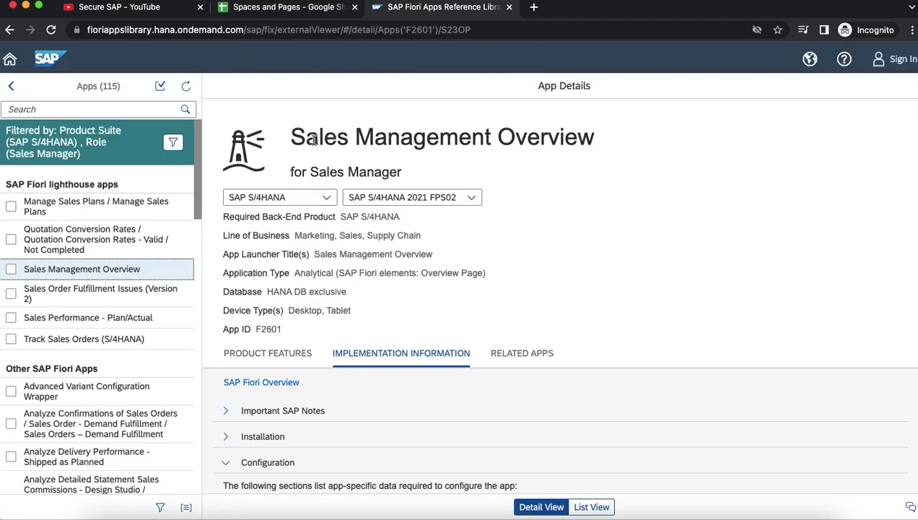
{"action": "left_click_drag", "start_coordinate": [295, 136], "coordinate": [599, 146]}
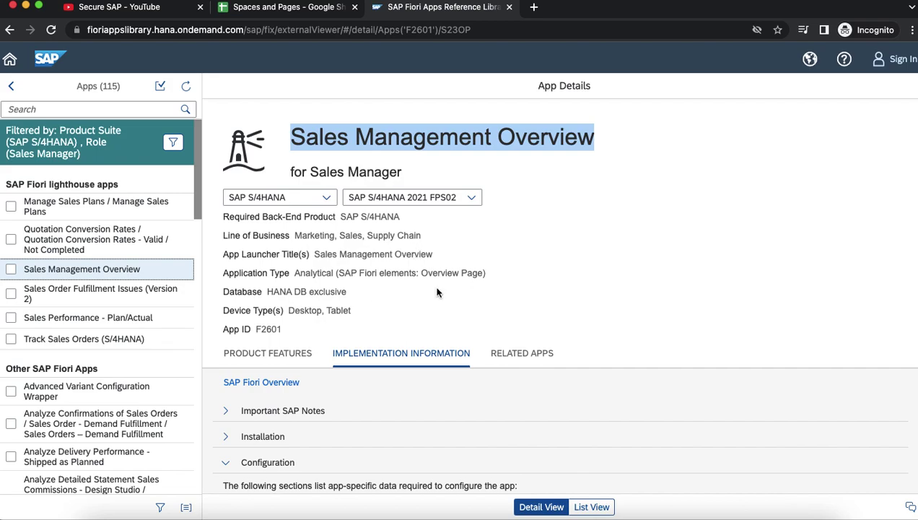
{"action": "scroll", "coordinate": [436, 292], "scroll_direction": "down", "scroll_amount": 10}
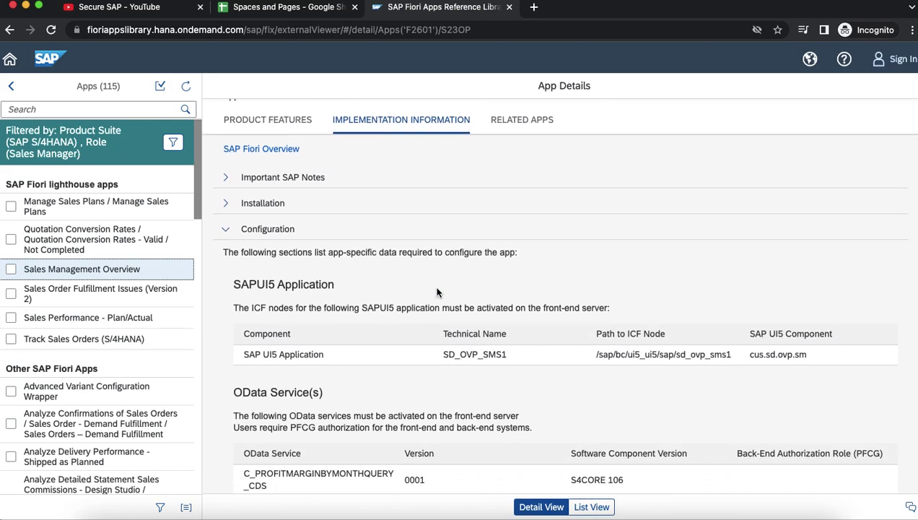
{"action": "scroll", "coordinate": [437, 290], "scroll_direction": "down", "scroll_amount": 14}
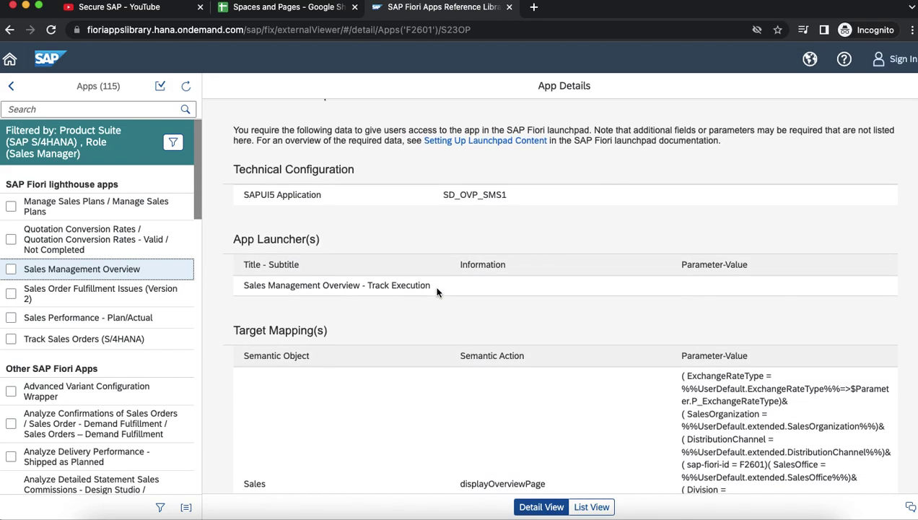
{"action": "scroll", "coordinate": [437, 291], "scroll_direction": "down", "scroll_amount": 6}
{"action": "left_click", "coordinate": [370, 303]}
{"action": "left_click_drag", "start_coordinate": [371, 303], "coordinate": [230, 297]}
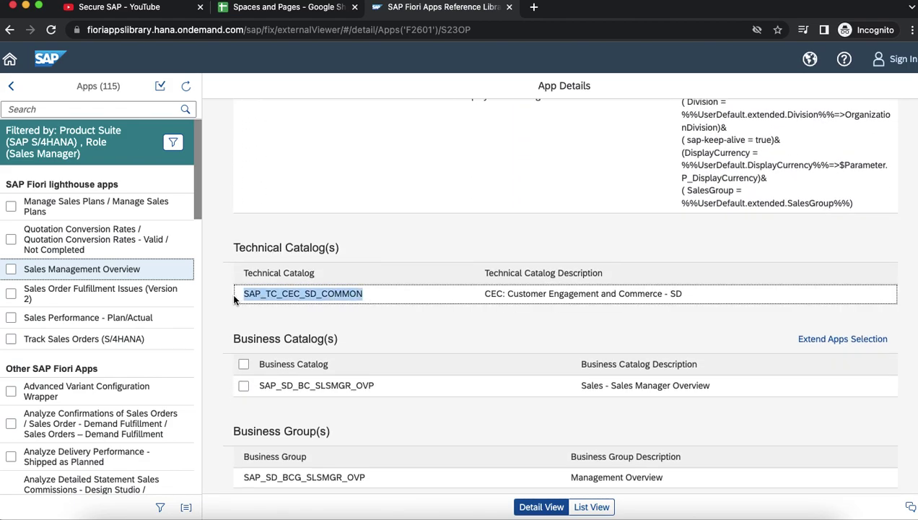
Open the details of the Track Sales Orders (S/4HANA) app for release SAP S/4HANA 2020 FPS02.
{"action": "left_click", "coordinate": [100, 341]}
{"action": "scroll", "coordinate": [352, 317], "scroll_direction": "up", "scroll_amount": 20}
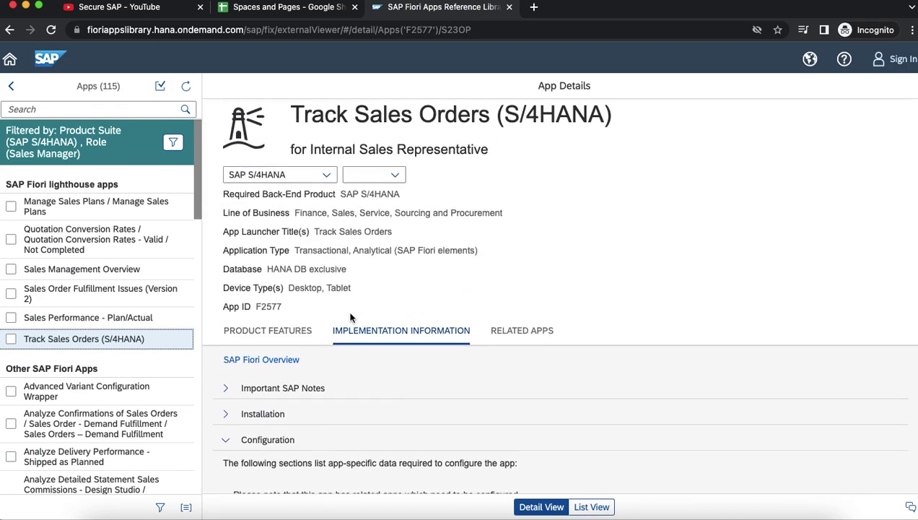
{"action": "left_click", "coordinate": [471, 197]}
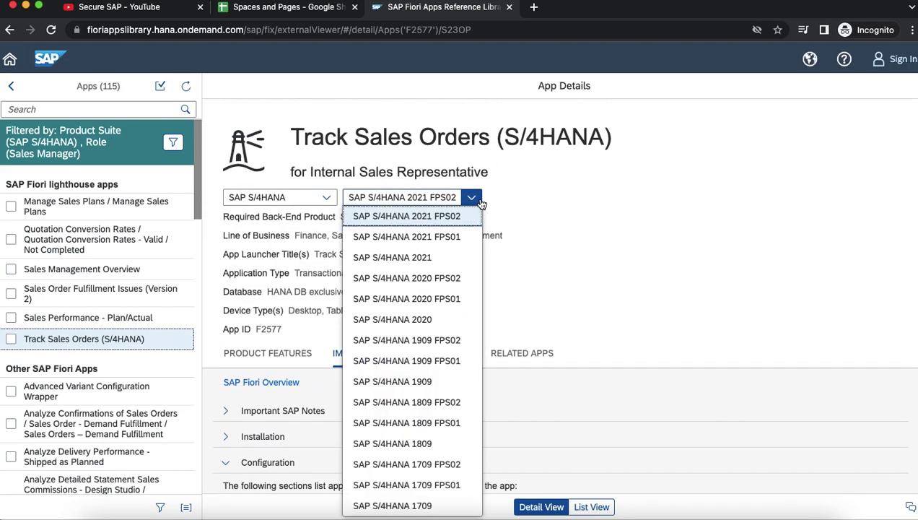
{"action": "left_click", "coordinate": [452, 279]}
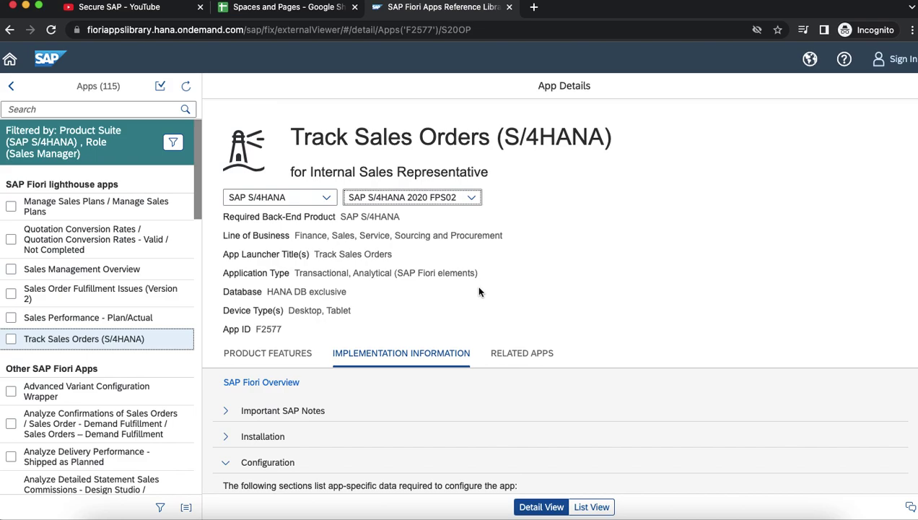
Look through the configuration information of Track Sales Orders for its technical catalog.
{"action": "scroll", "coordinate": [478, 291], "scroll_direction": "down", "scroll_amount": 5}
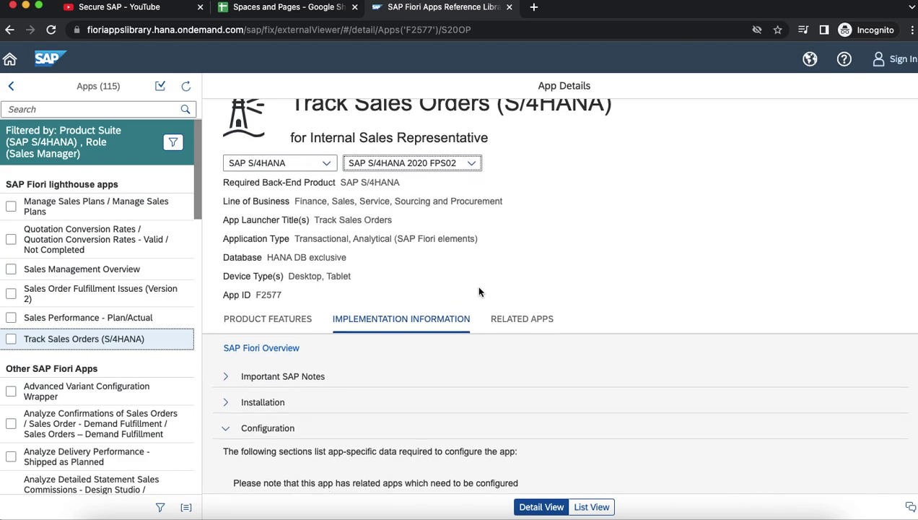
{"action": "scroll", "coordinate": [478, 288], "scroll_direction": "up", "scroll_amount": 1}
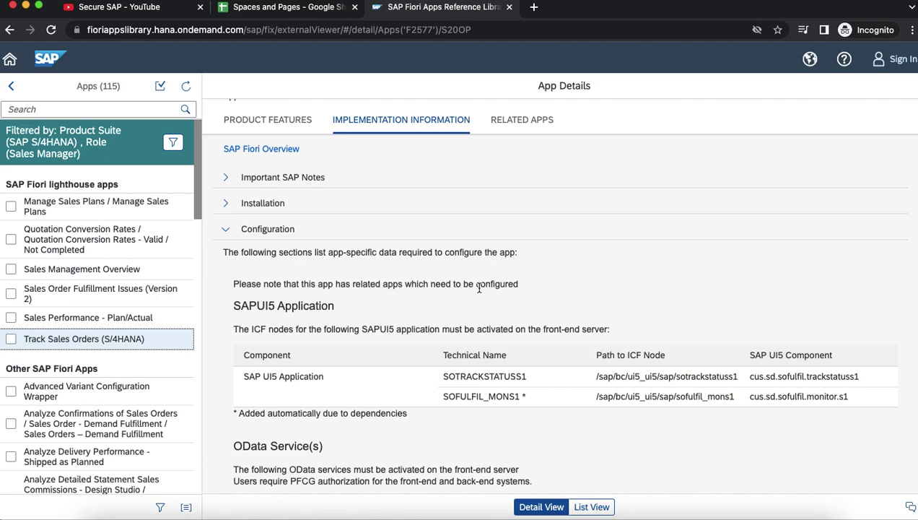
{"action": "scroll", "coordinate": [479, 288], "scroll_direction": "down", "scroll_amount": 9}
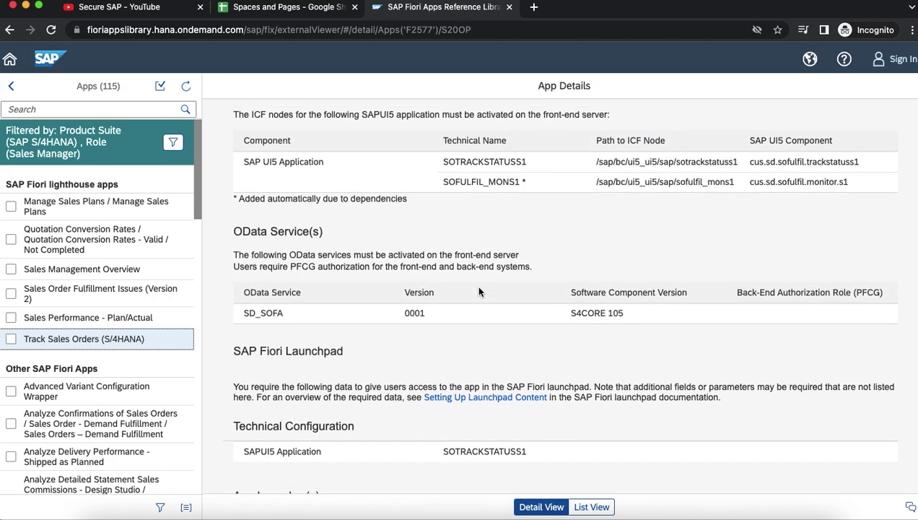
{"action": "scroll", "coordinate": [479, 291], "scroll_direction": "down", "scroll_amount": 20}
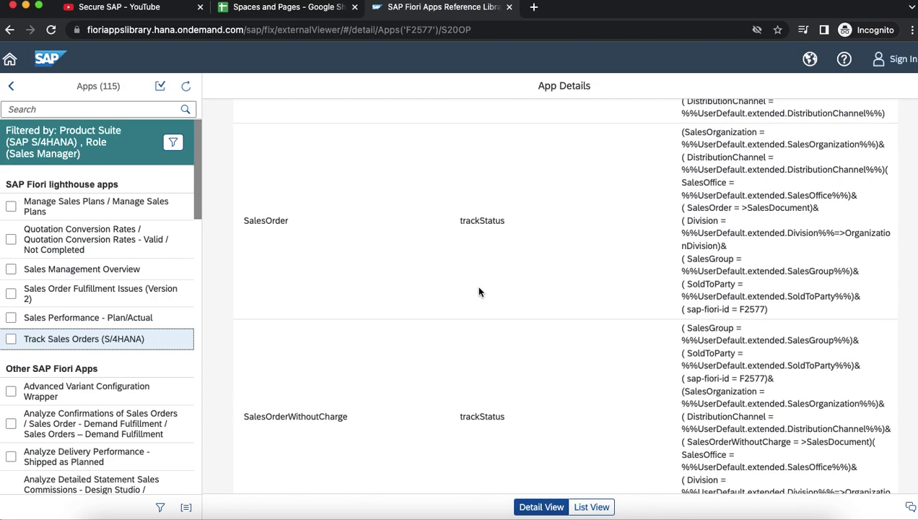
{"action": "scroll", "coordinate": [478, 291], "scroll_direction": "up", "scroll_amount": 1}
{"action": "scroll", "coordinate": [479, 291], "scroll_direction": "down", "scroll_amount": 1}
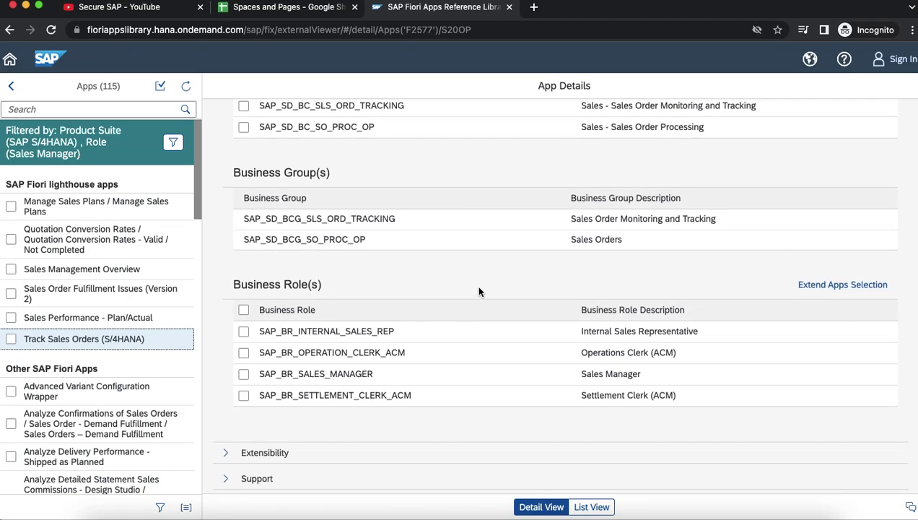
{"action": "scroll", "coordinate": [479, 291], "scroll_direction": "up", "scroll_amount": 4}
{"action": "left_click_drag", "start_coordinate": [385, 228], "coordinate": [226, 220]}
Copy the catalog ID ZC_SALES_MANAGER from the Spaces and Pages spreadsheet into the catalog search of SAP's Launchpad Content Manager.
{"action": "left_click", "coordinate": [287, 7]}
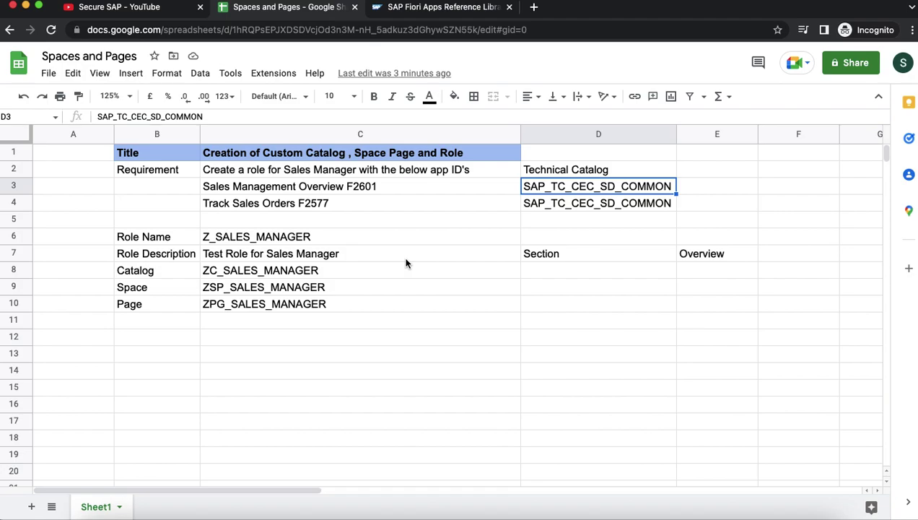
{"action": "key", "text": "super+Tab"}
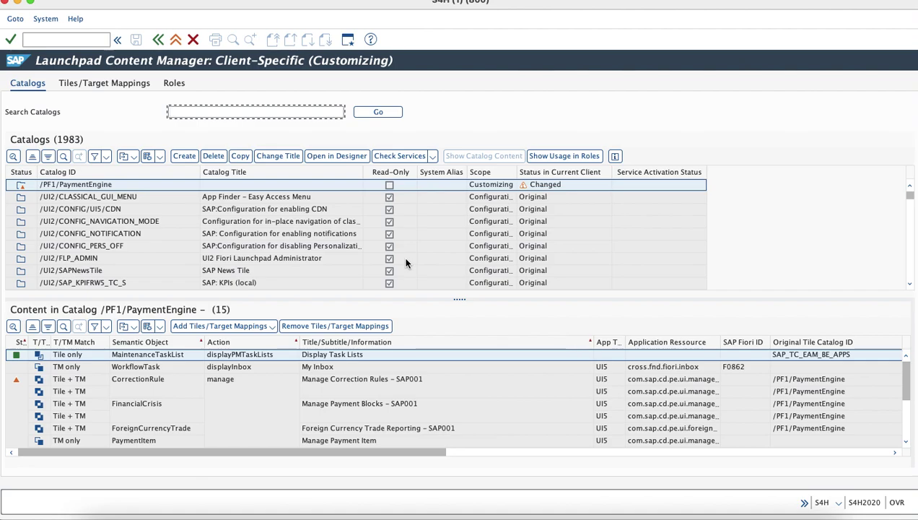
{"action": "key", "text": "super+Tab"}
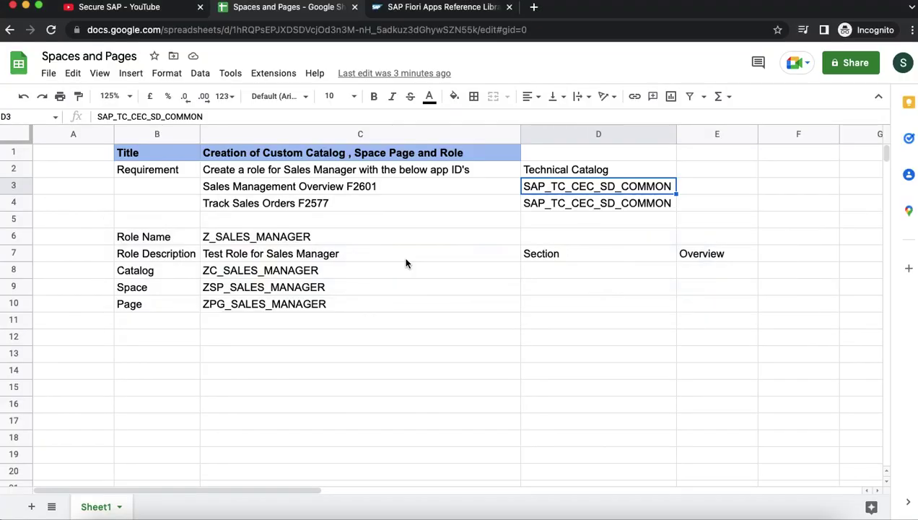
{"action": "left_click", "coordinate": [301, 241]}
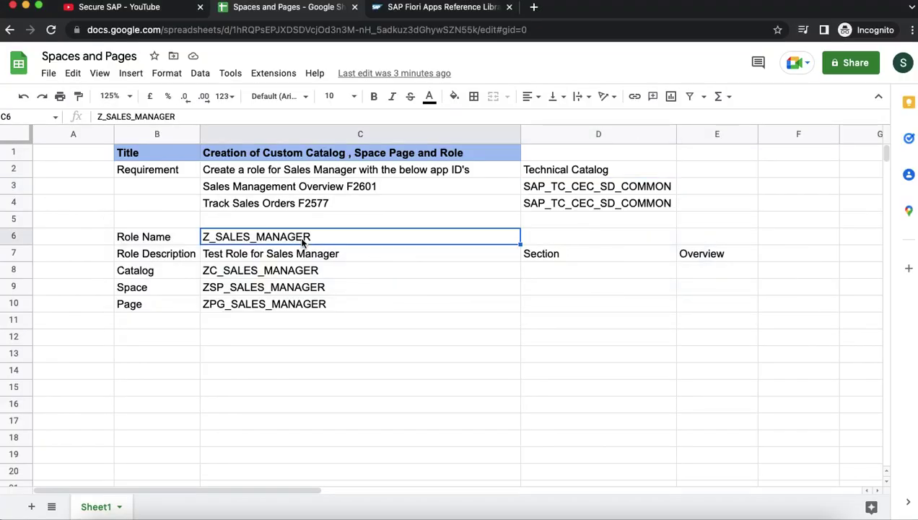
{"action": "key", "text": "super+c"}
{"action": "left_click", "coordinate": [297, 271]}
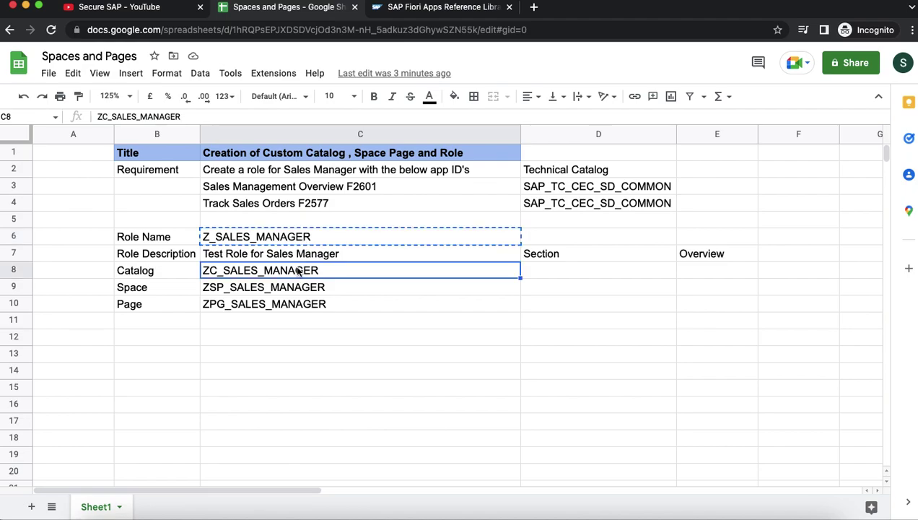
{"action": "key", "text": "super+c"}
{"action": "key", "text": "super+Tab"}
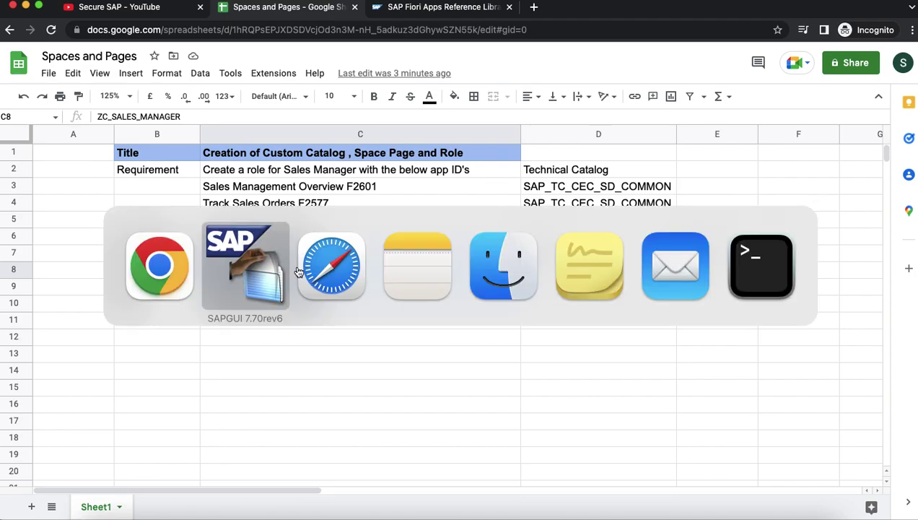
{"action": "key", "text": "super+v"}
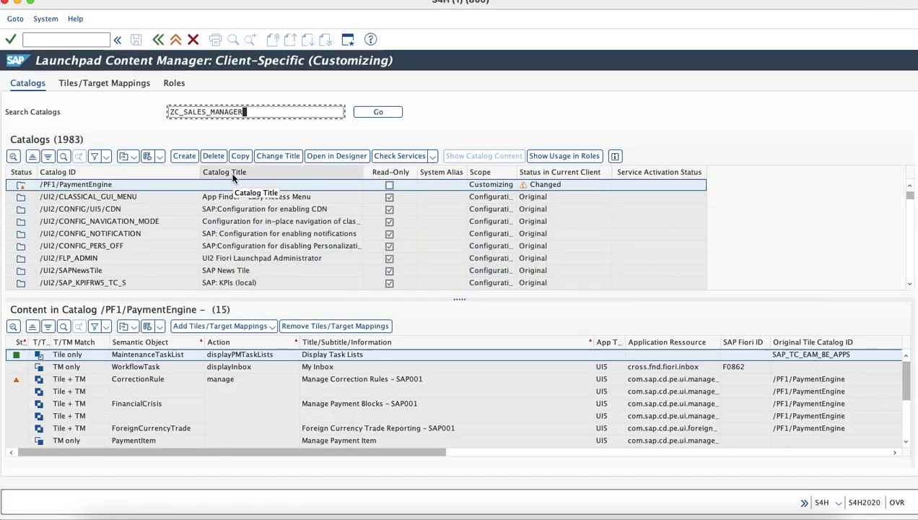
Create a catalog with ID ZC_SALES_MANAGER and title "Custom Sales manager catalog", using the Test Catalog Creation customizing request.
{"action": "left_click", "coordinate": [185, 156]}
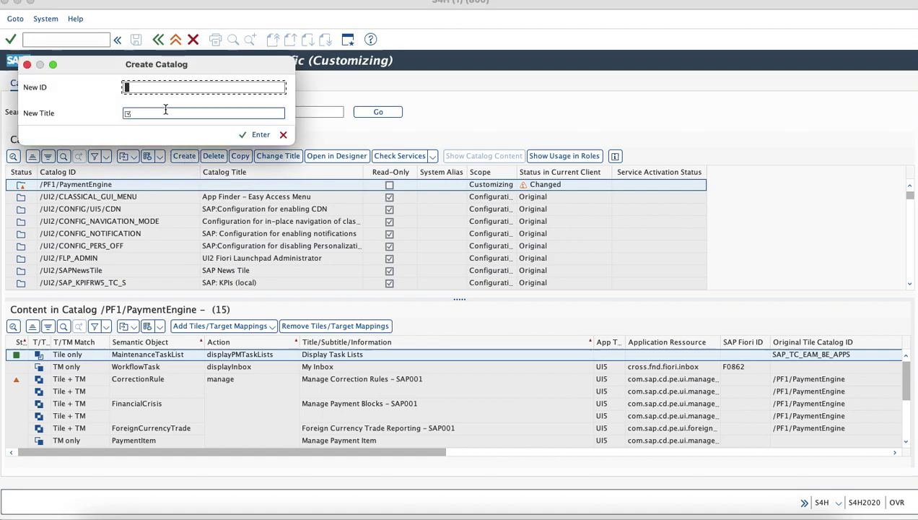
{"action": "key", "text": "super+v"}
{"action": "left_click", "coordinate": [153, 113]}
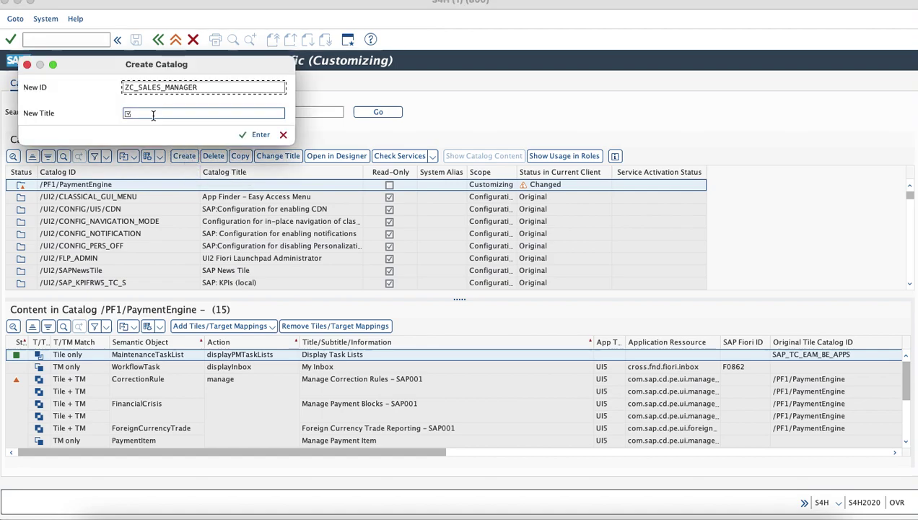
{"action": "type", "text": "C"}
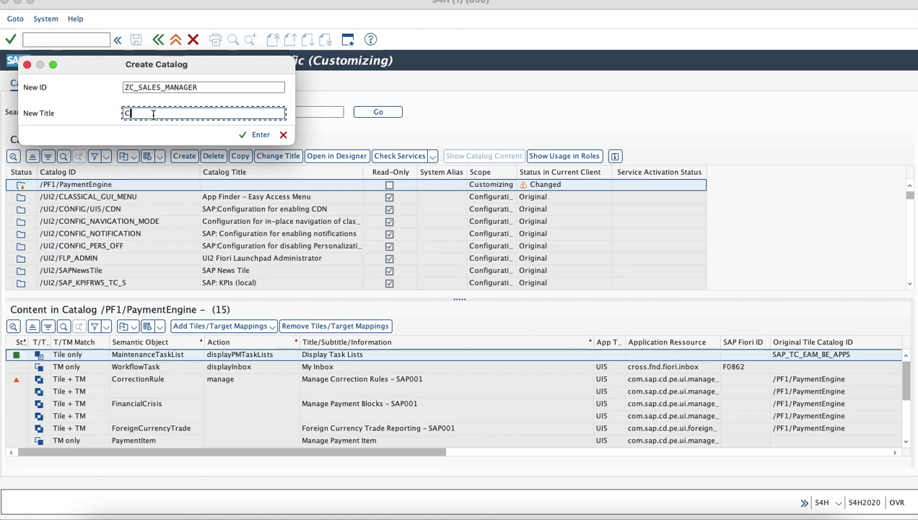
{"action": "type", "text": "ustom Sales man"}
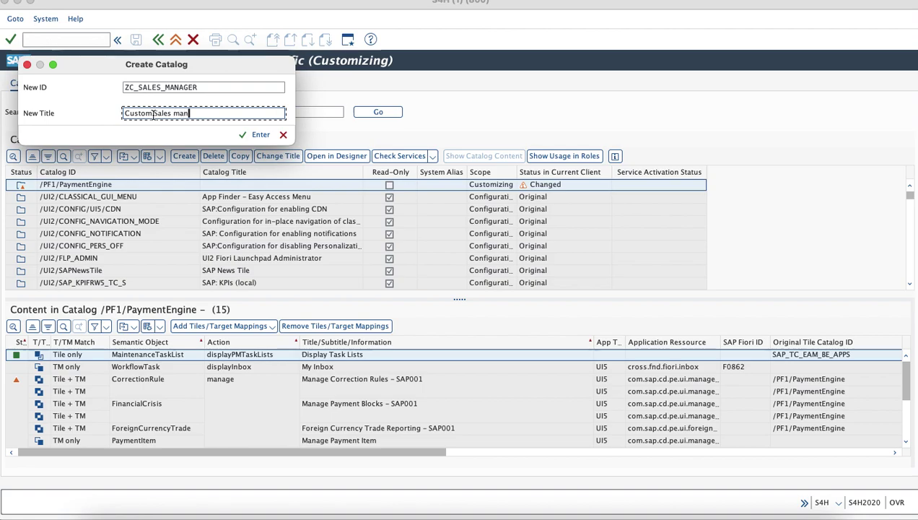
{"action": "type", "text": "ager catalog"}
{"action": "left_click", "coordinate": [153, 114]}
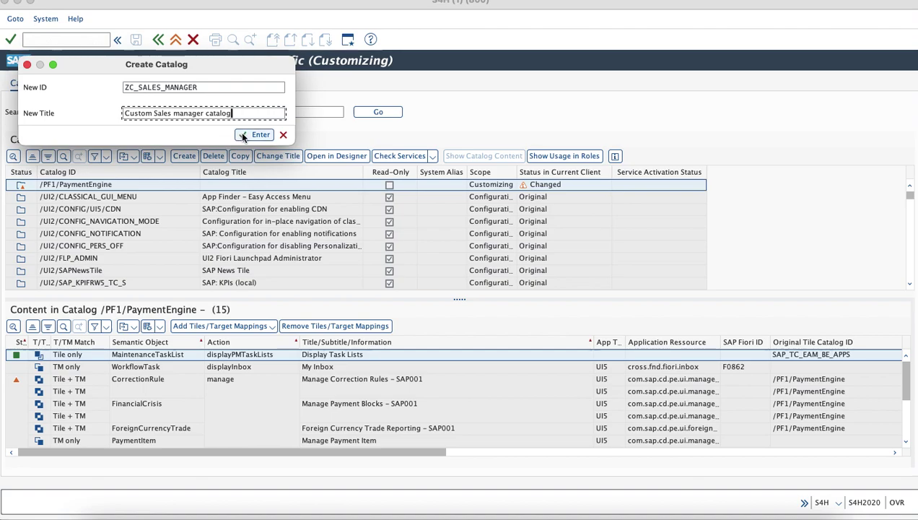
{"action": "left_click", "coordinate": [241, 134]}
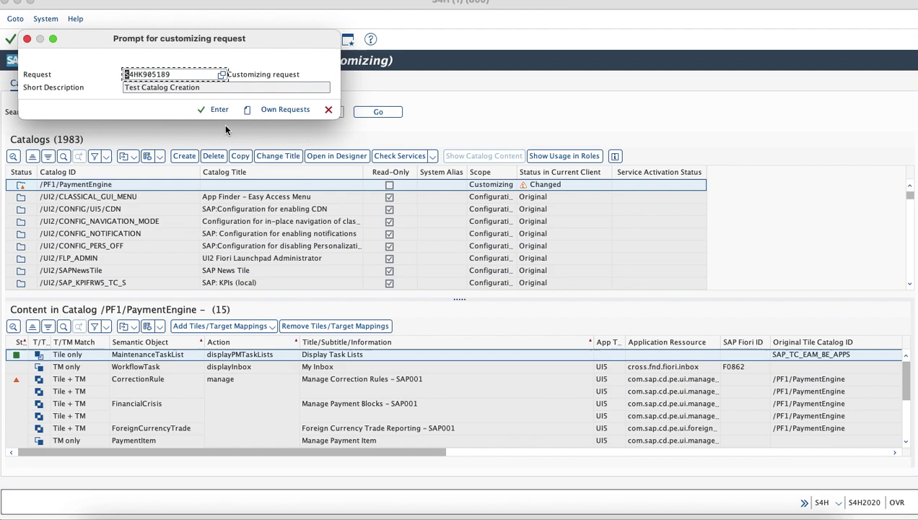
{"action": "left_click", "coordinate": [202, 114]}
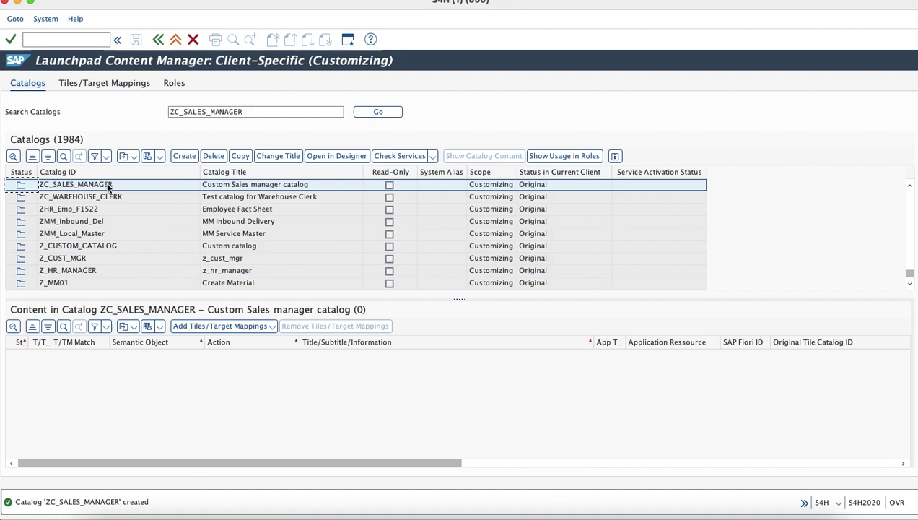
Start adding tiles/target mappings to catalog ZC_SALES_MANAGER, searching by the technical catalog SAP_TC_CEC_SD_COMMON copied from the Spaces and Pages spreadsheet.
{"action": "left_click", "coordinate": [260, 327]}
{"action": "left_click", "coordinate": [257, 338]}
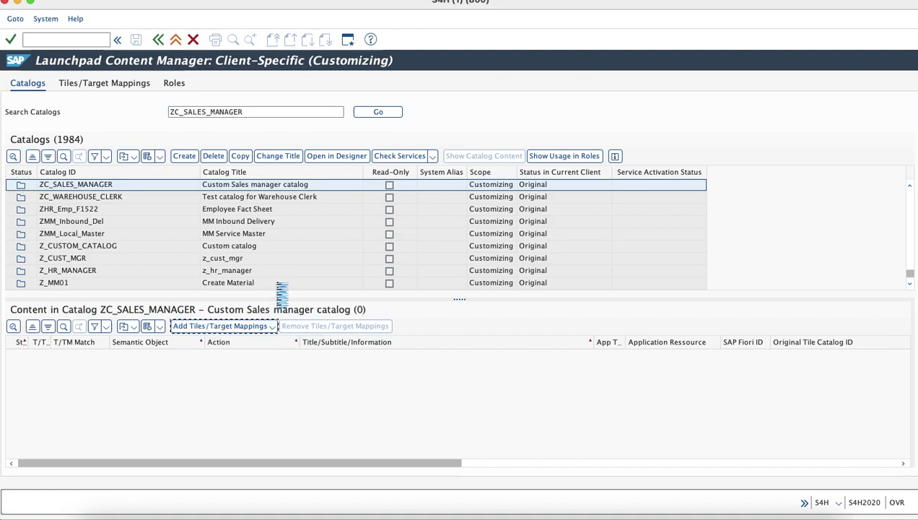
{"action": "key", "text": "super+Tab"}
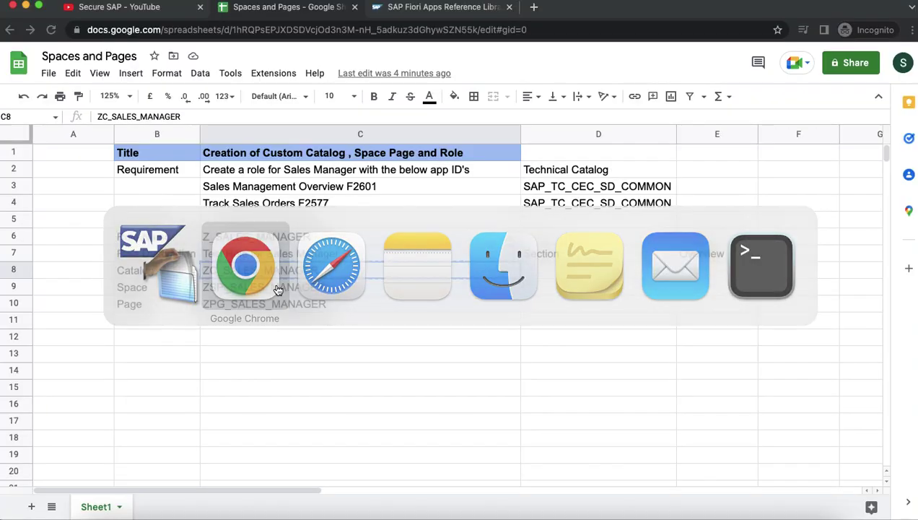
{"action": "left_click", "coordinate": [332, 187]}
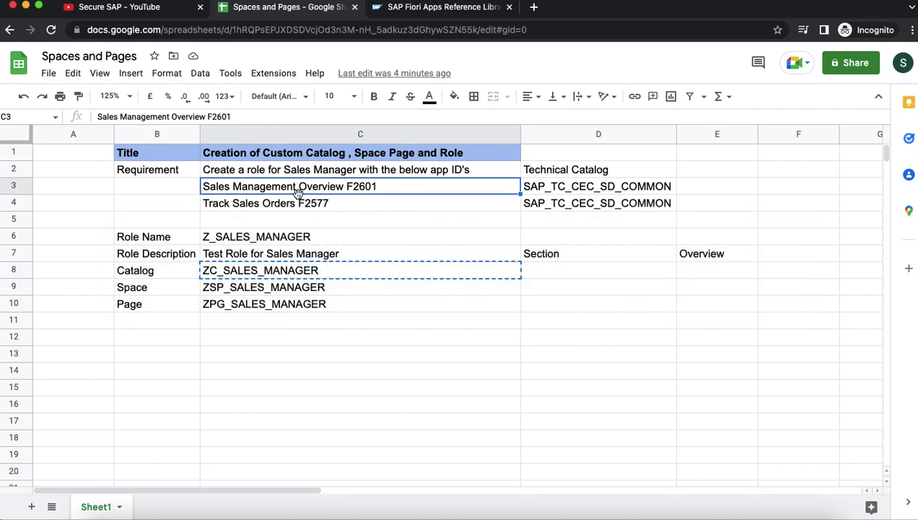
{"action": "left_click", "coordinate": [303, 205]}
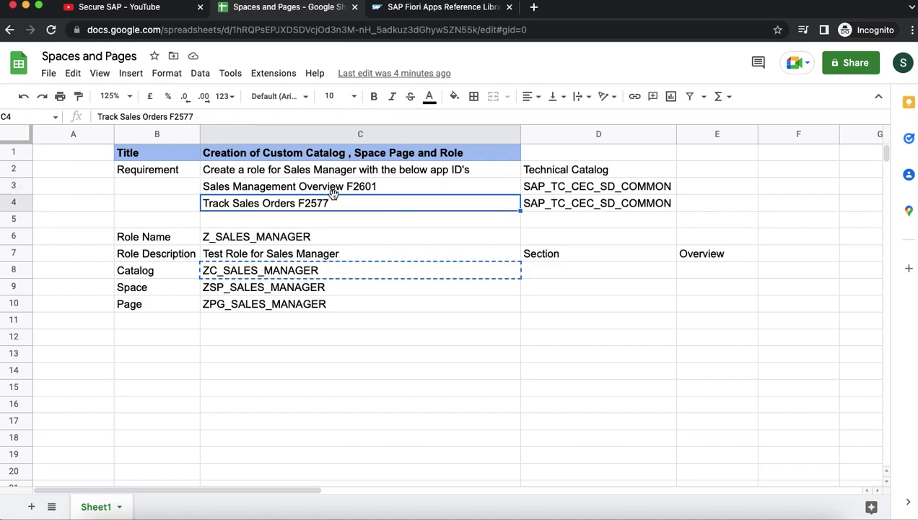
{"action": "left_click", "coordinate": [376, 187]}
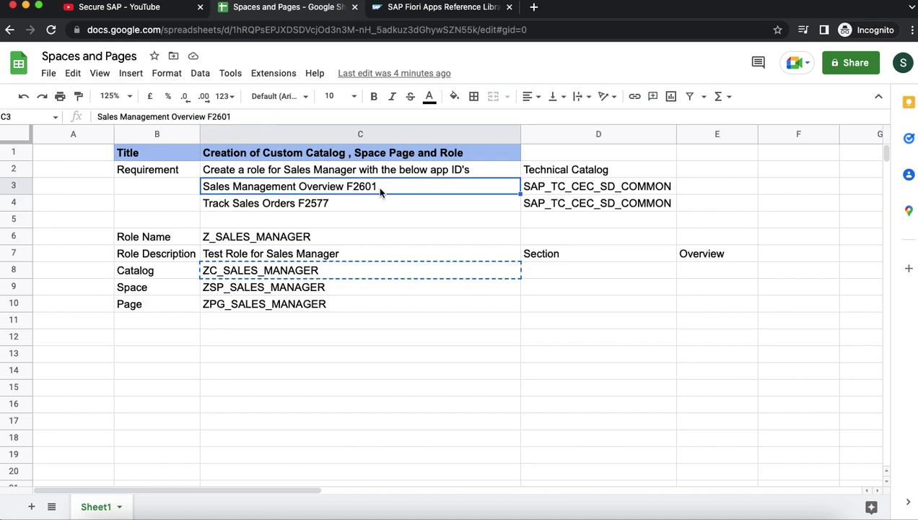
{"action": "left_click", "coordinate": [565, 192]}
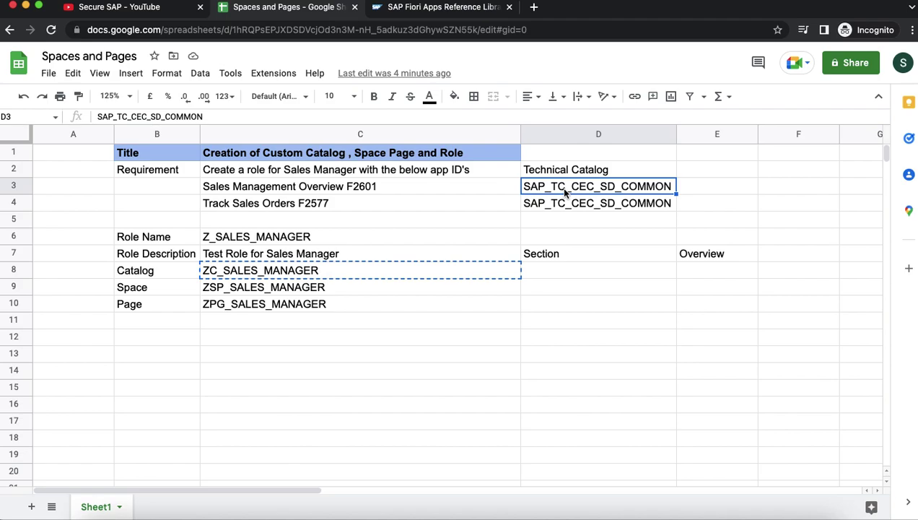
{"action": "key", "text": "super+c"}
{"action": "key", "text": "super+Tab"}
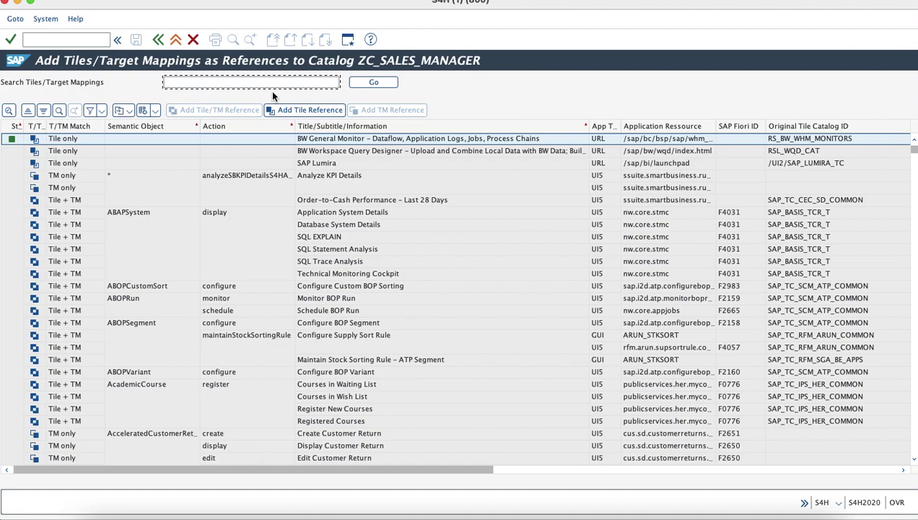
{"action": "left_click", "coordinate": [271, 89]}
{"action": "key", "text": "super+v"}
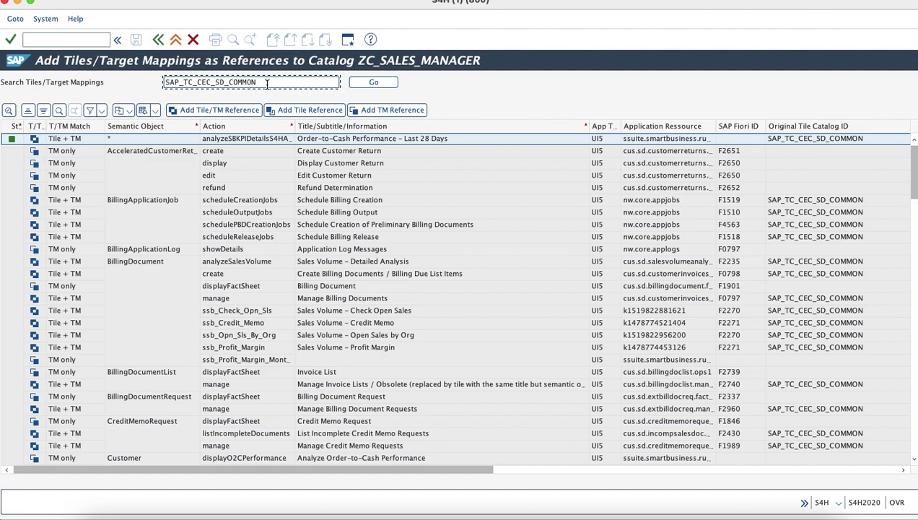
Filter SAP Fiori ID by F2601, copied from the spreadsheet, and add the Sales Management Overview tile and target mapping reference to the catalog.
{"action": "left_click", "coordinate": [737, 125]}
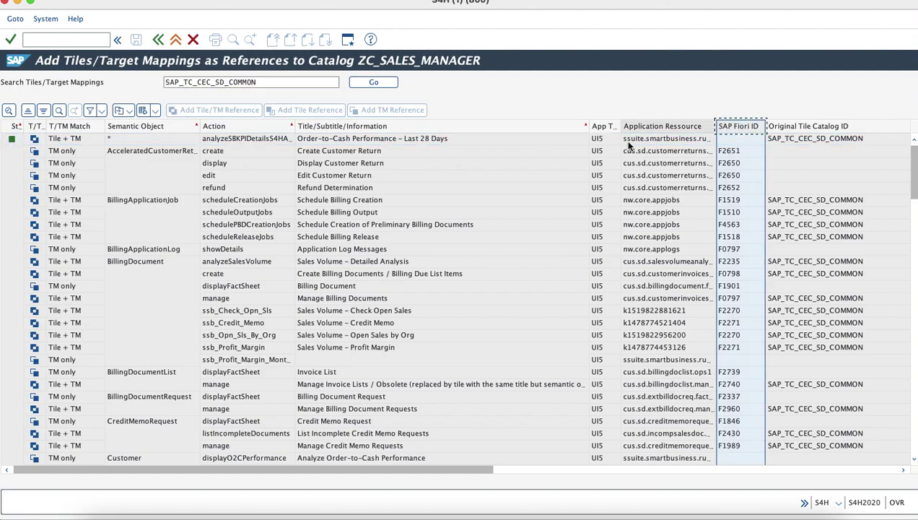
{"action": "left_click", "coordinate": [102, 111]}
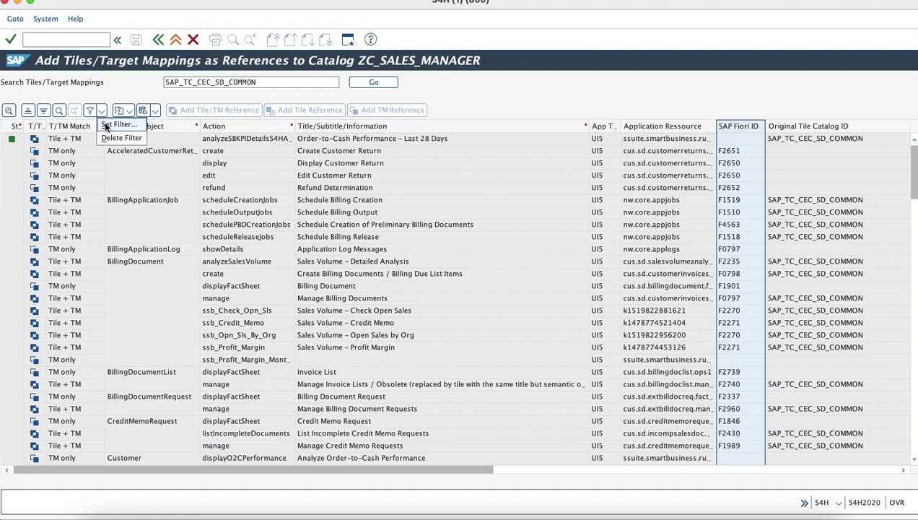
{"action": "left_click", "coordinate": [116, 125]}
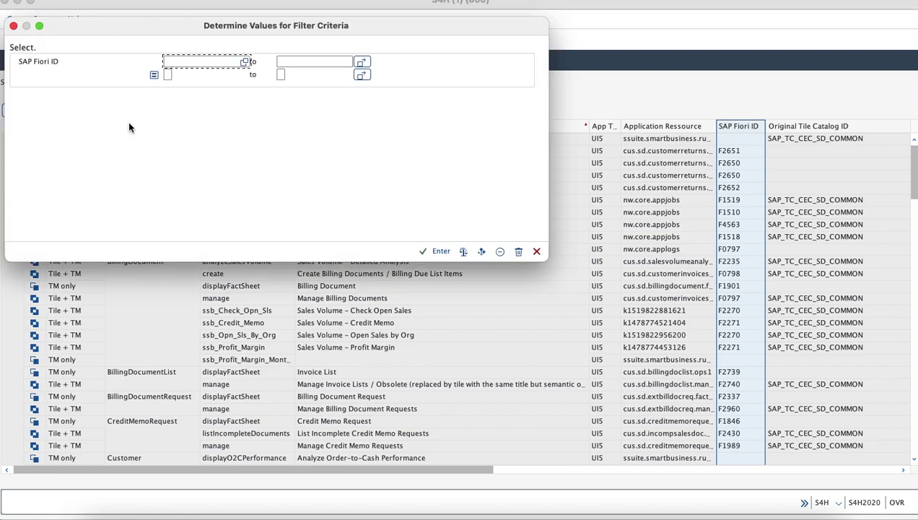
{"action": "key", "text": "super+Tab"}
{"action": "left_click", "coordinate": [360, 188]}
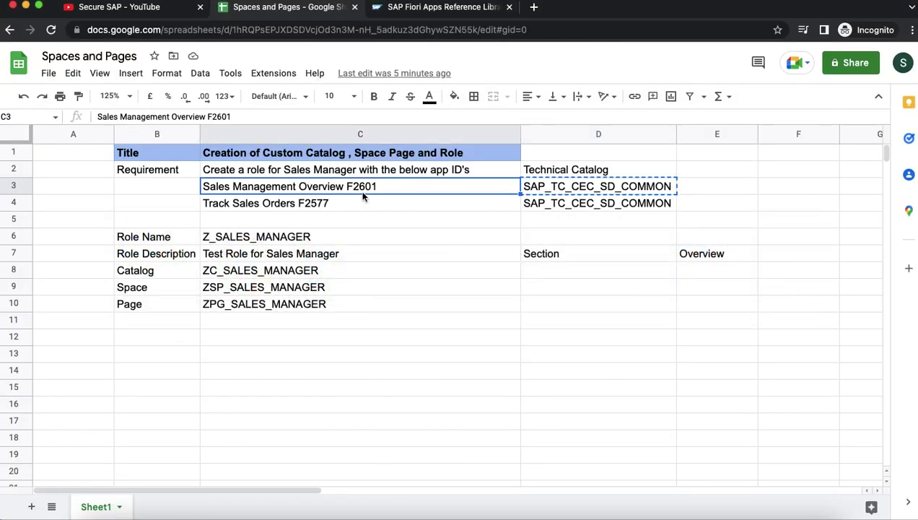
{"action": "double_click", "coordinate": [223, 118]}
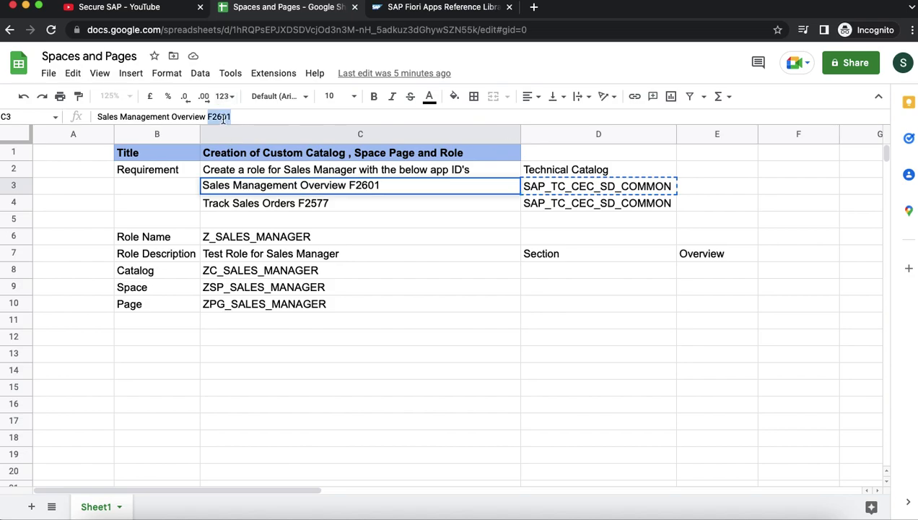
{"action": "key", "text": "super+c"}
{"action": "key", "text": "super+Tab"}
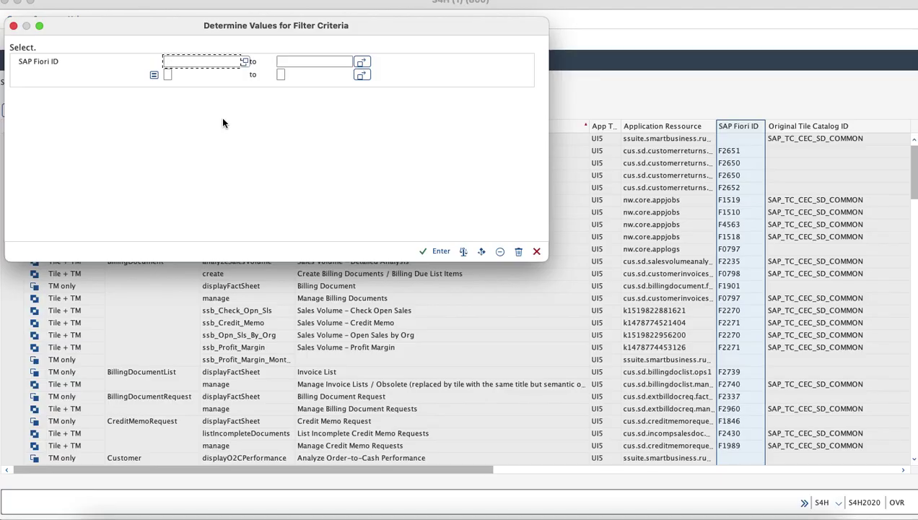
{"action": "key", "text": "super+v"}
{"action": "left_click", "coordinate": [435, 251]}
{"action": "left_click", "coordinate": [12, 139]}
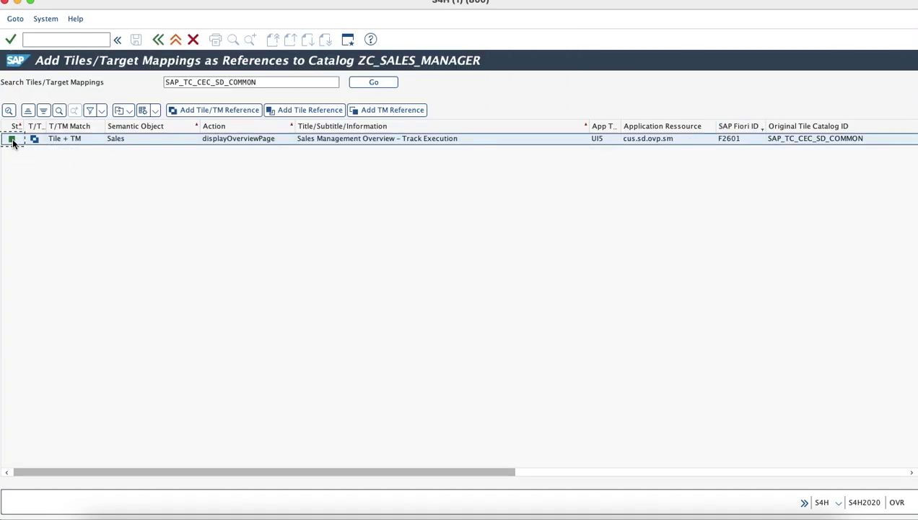
{"action": "left_click", "coordinate": [197, 112]}
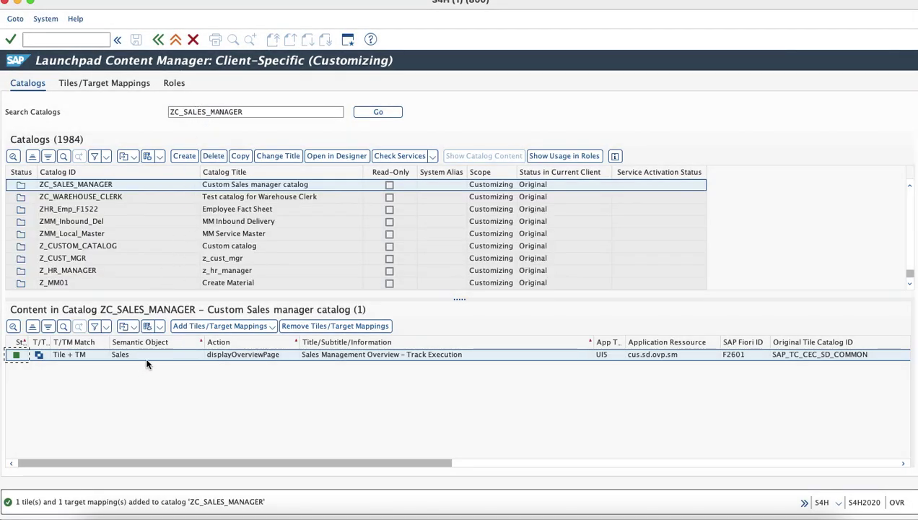
Reopen adding tiles/target mappings to ZC_SALES_MANAGER and search for Track Sales Orders' technical catalog SAP_TC_CEC_SD_COMMON, copied from the spreadsheet.
{"action": "left_click", "coordinate": [224, 327]}
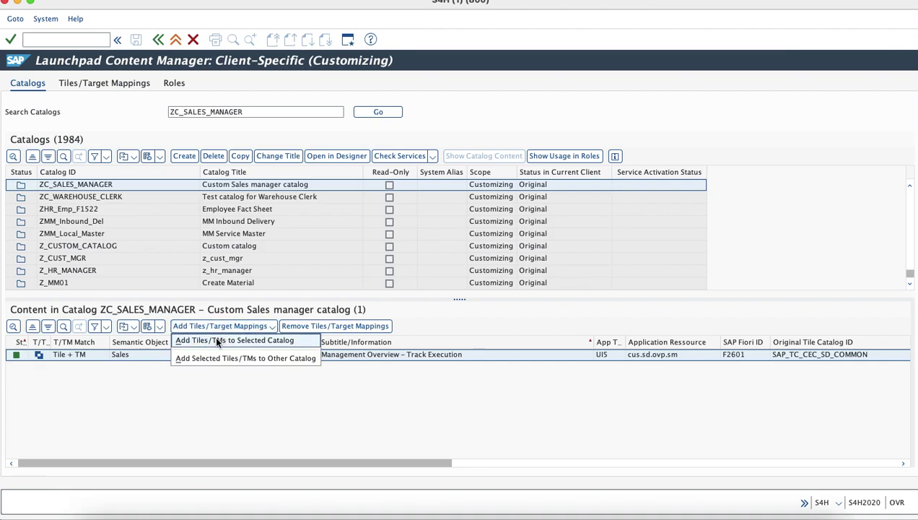
{"action": "left_click", "coordinate": [233, 340]}
{"action": "key", "text": "super+Tab"}
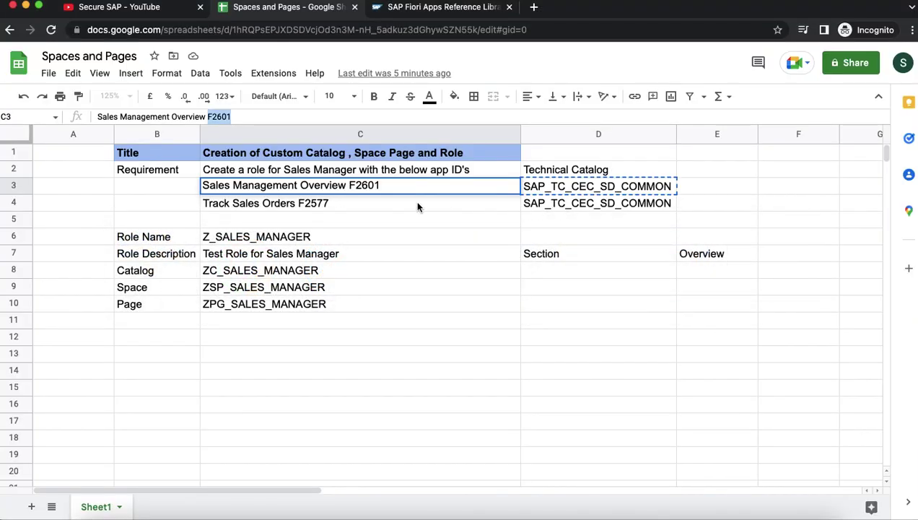
{"action": "left_click", "coordinate": [365, 204]}
{"action": "left_click", "coordinate": [568, 206]}
{"action": "key", "text": "ctrl+c"}
{"action": "key", "text": "super+Tab"}
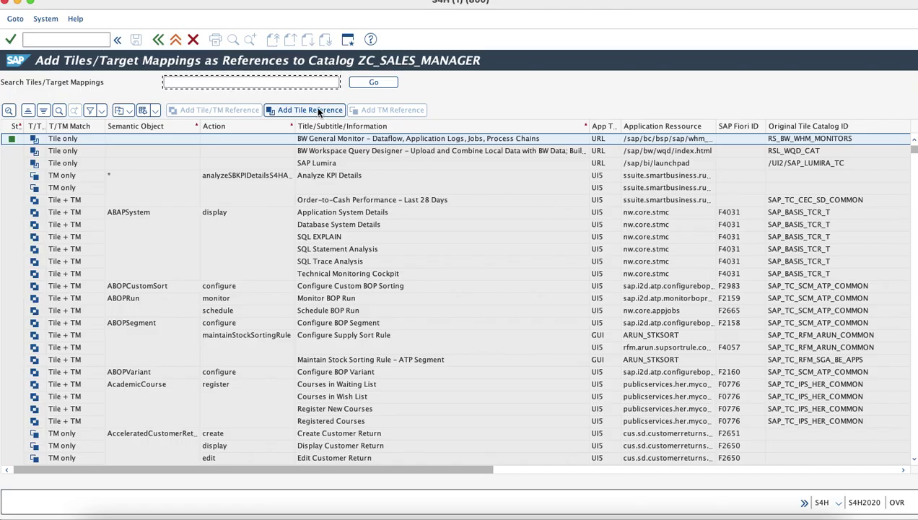
{"action": "key", "text": "ctrl+v"}
{"action": "left_click", "coordinate": [373, 82]}
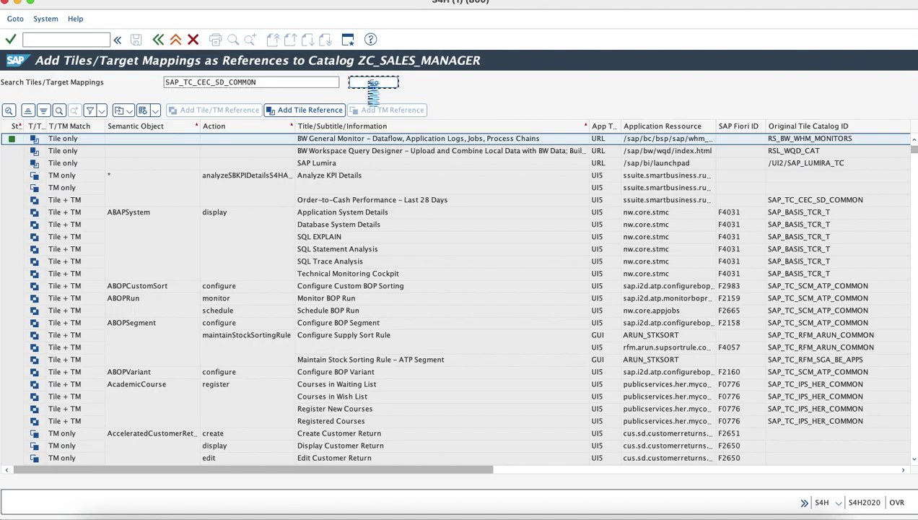
Filter the tiles and target mappings by SAP Fiori ID F2577, copied from the Track Sales Orders entry in the spreadsheet.
{"action": "left_click", "coordinate": [722, 127]}
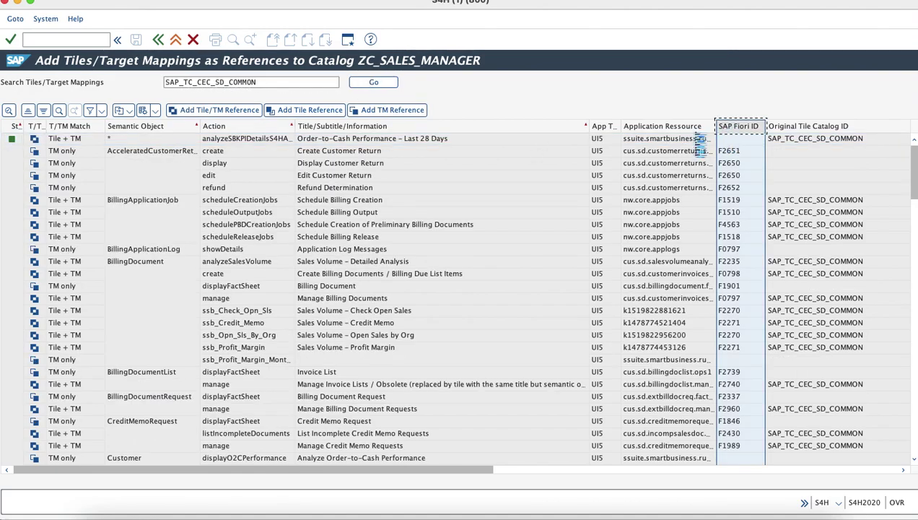
{"action": "left_click", "coordinate": [102, 110]}
{"action": "left_click", "coordinate": [109, 124]}
{"action": "key", "text": "super+Tab"}
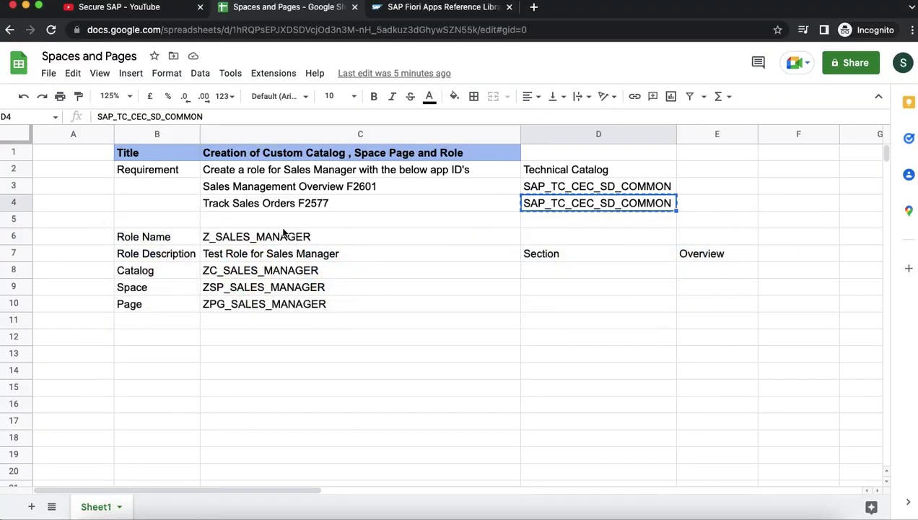
{"action": "left_click", "coordinate": [318, 205]}
{"action": "double_click", "coordinate": [185, 117]}
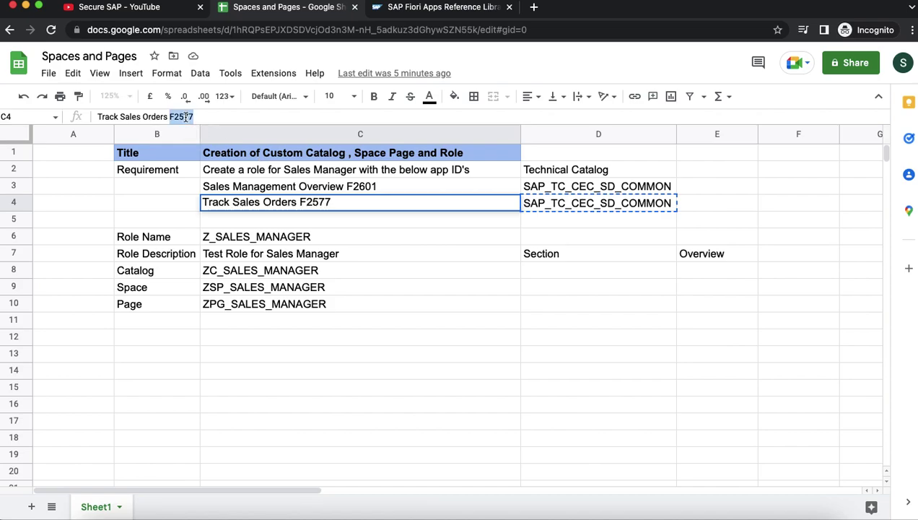
{"action": "key", "text": "super+c"}
{"action": "key", "text": "super+Tab"}
{"action": "key", "text": "super+v"}
{"action": "left_click", "coordinate": [433, 252]}
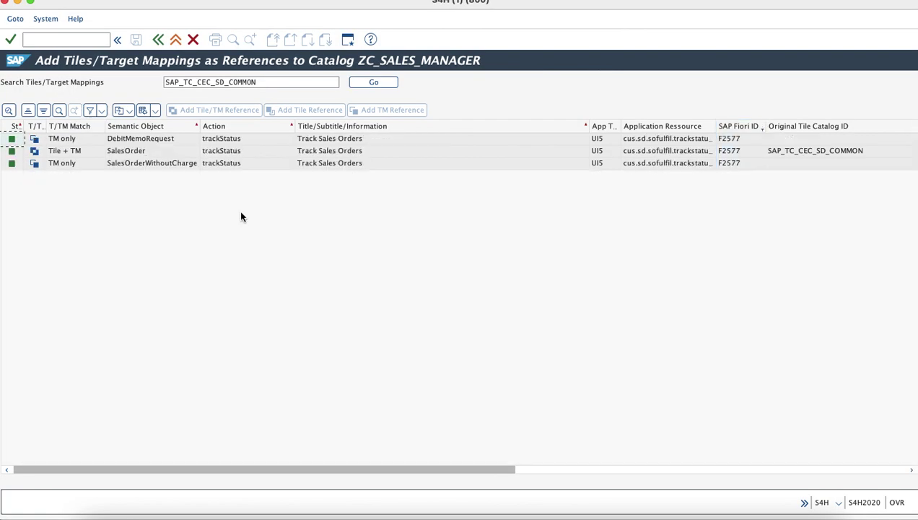
Add the Track Sales Orders entry with semantic object SalesOrder to the catalog as a tile and target mapping reference.
{"action": "left_click", "coordinate": [7, 152]}
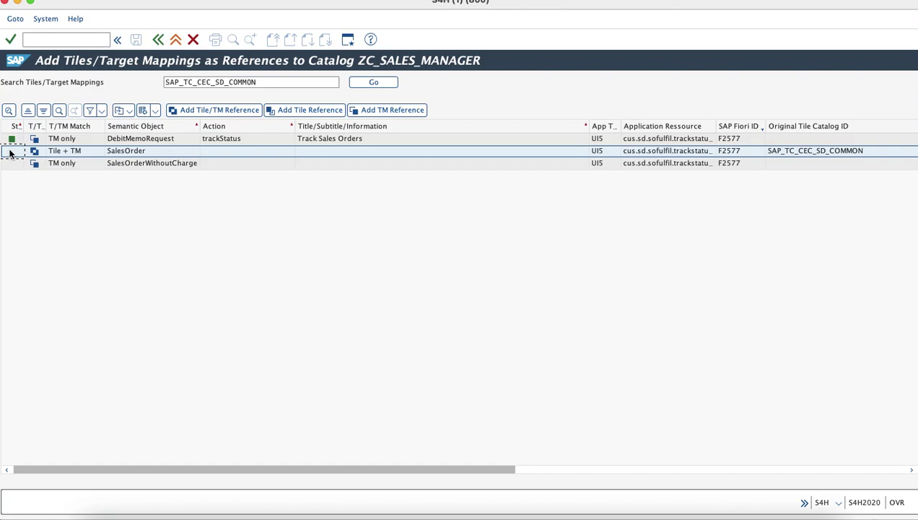
{"action": "left_click", "coordinate": [198, 109]}
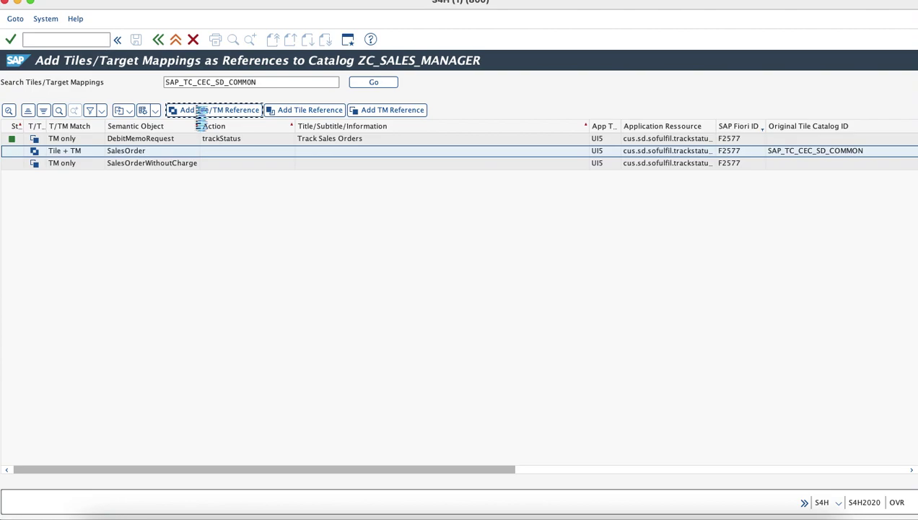
{"action": "left_click", "coordinate": [200, 112]}
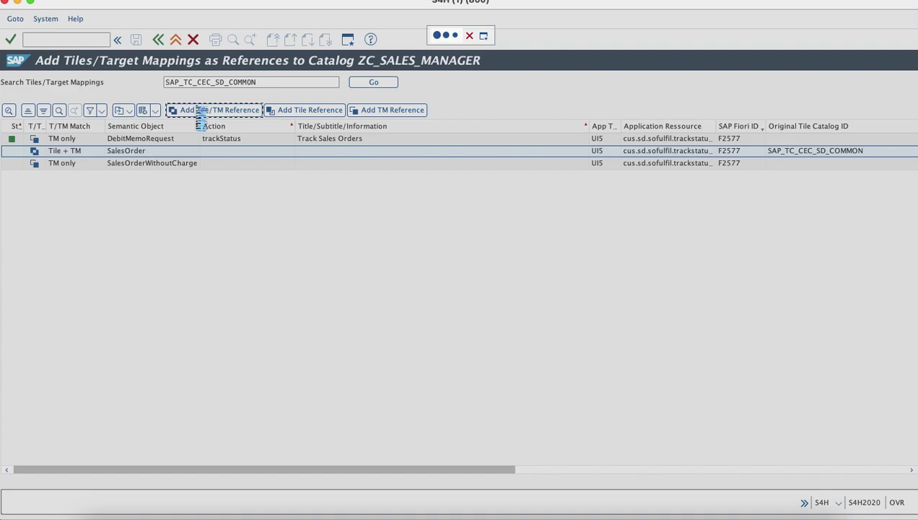
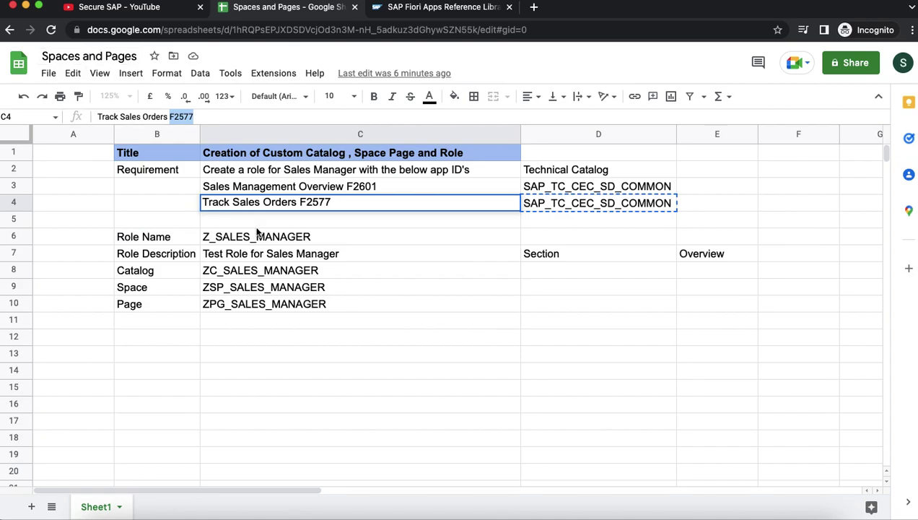
Copy the role name Z_SALES_MANAGER from the spreadsheet into SAP's Role Maintenance and create it as a single role.
{"action": "key", "text": "super+c"}
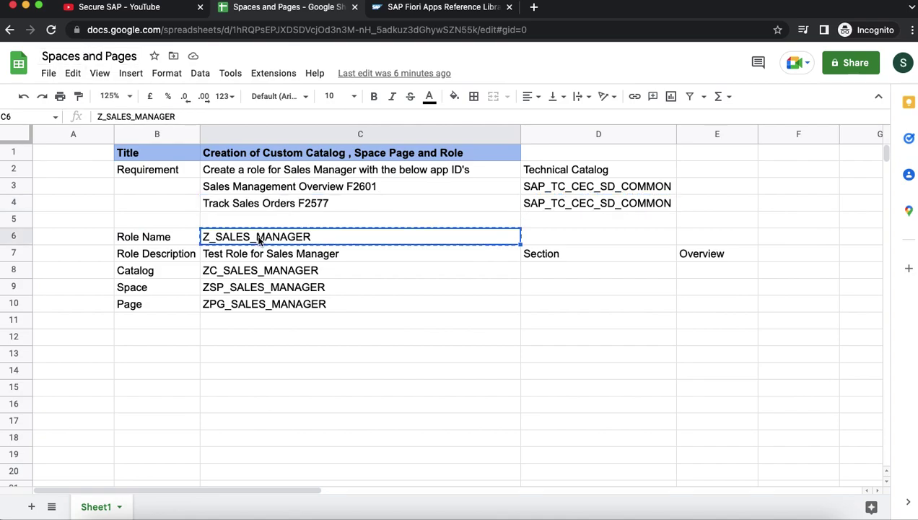
{"action": "key", "text": "super+Tab"}
{"action": "key", "text": "super+v"}
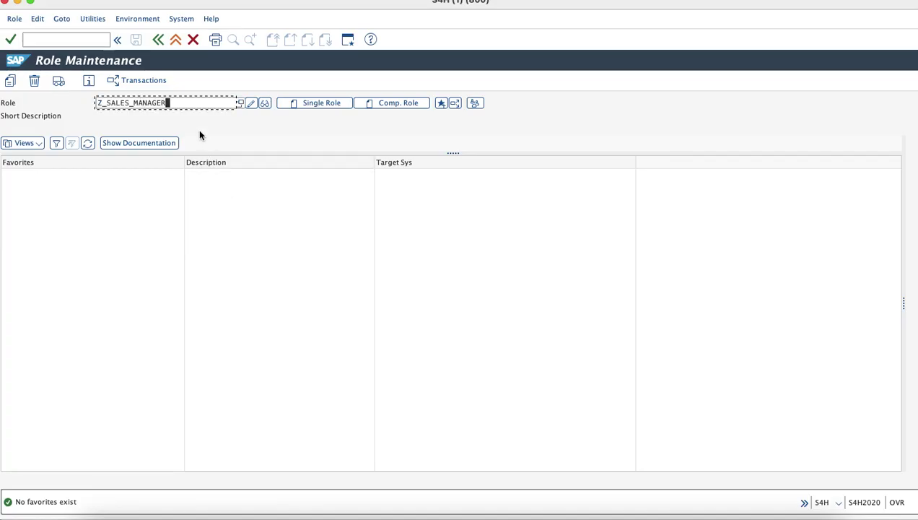
{"action": "left_click", "coordinate": [310, 105]}
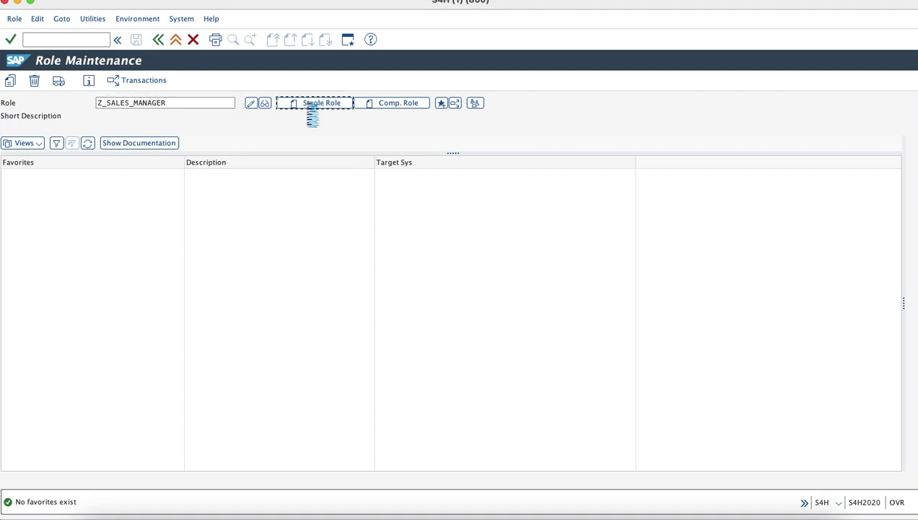
Set the role description to "Test Role for Sales Manager", copied from the spreadsheet, and save the role while opening its menu definition.
{"action": "key", "text": "super+Tab"}
{"action": "left_click", "coordinate": [283, 255]}
{"action": "key", "text": "super+c"}
{"action": "key", "text": "super+Tab"}
{"action": "key", "text": "super+v"}
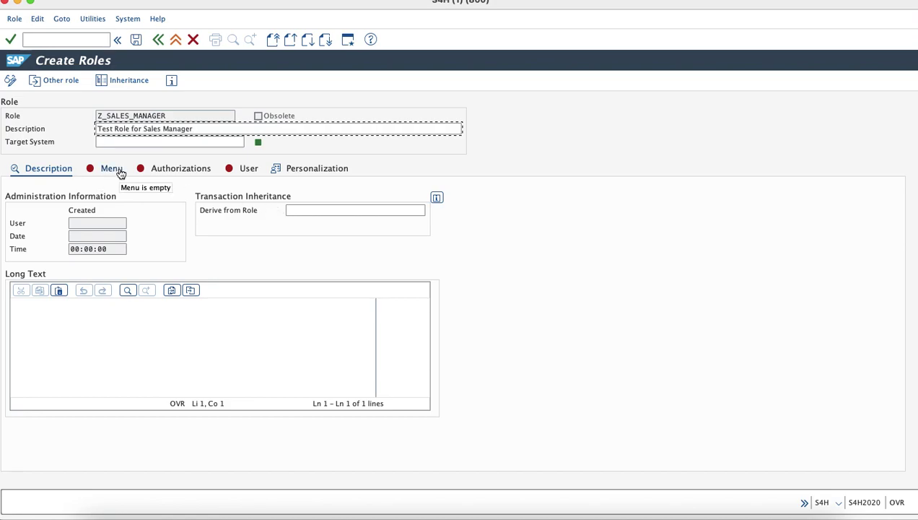
{"action": "left_click", "coordinate": [120, 171]}
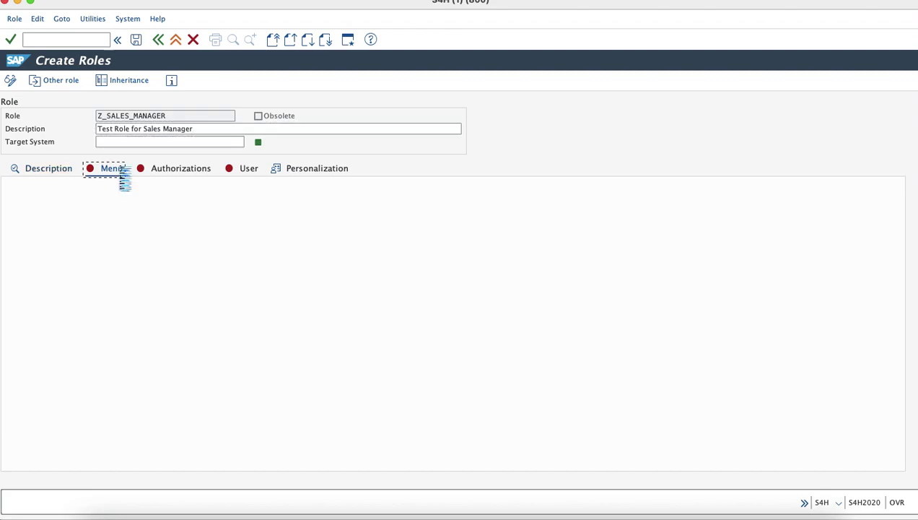
{"action": "left_click", "coordinate": [195, 157]}
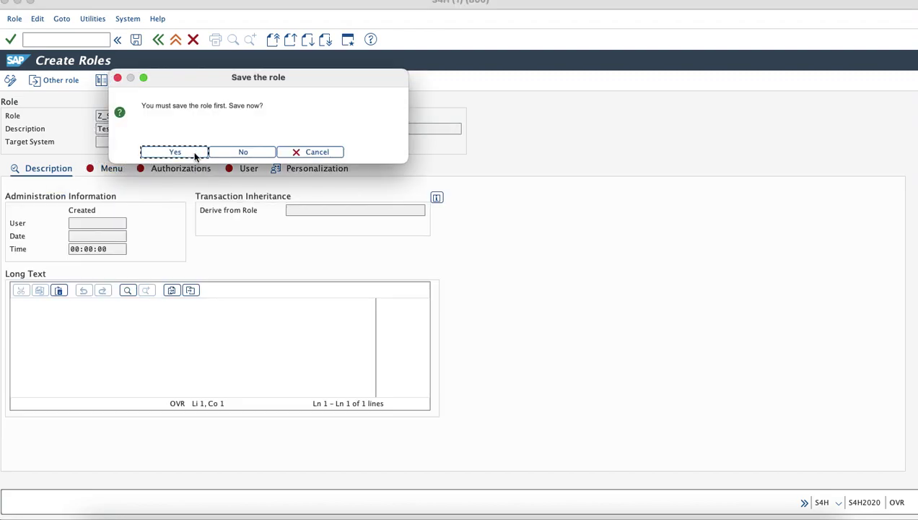
Add the launchpad catalog ZC_SALES_MANAGER, copied from the spreadsheet, to the role menu from the local front-end server.
{"action": "left_click", "coordinate": [144, 204]}
{"action": "mouse_move", "coordinate": [163, 287]}
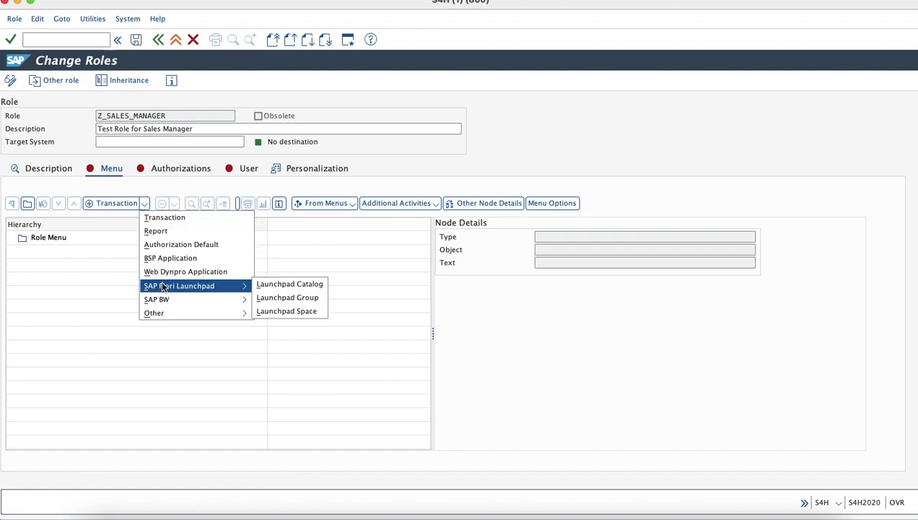
{"action": "left_click", "coordinate": [280, 285]}
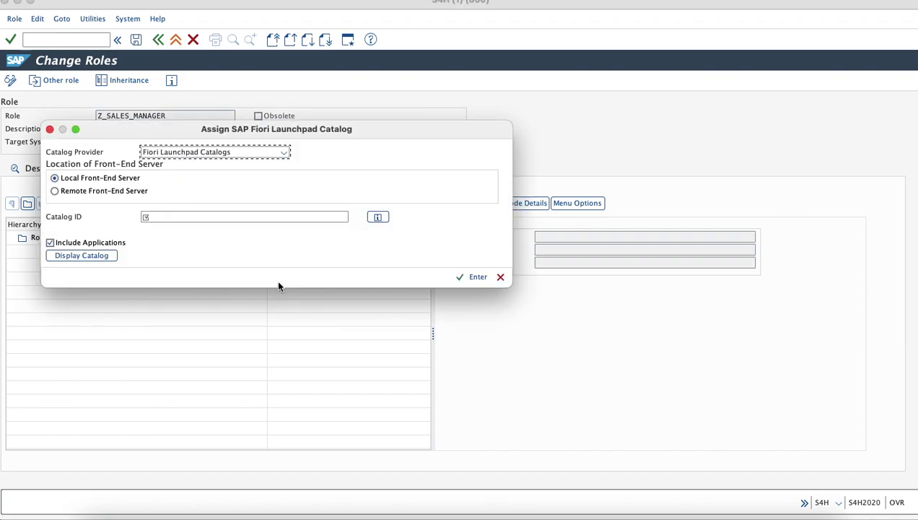
{"action": "key", "text": "super+Tab"}
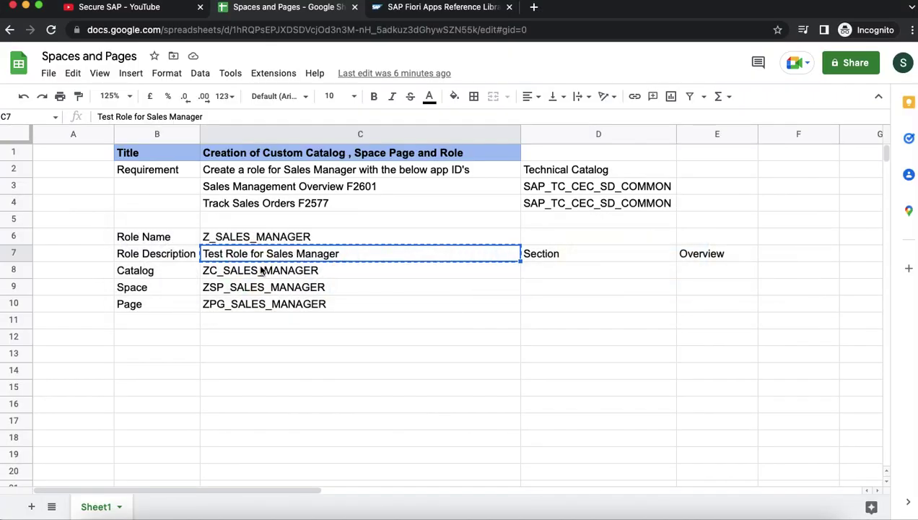
{"action": "left_click", "coordinate": [259, 277]}
{"action": "key", "text": "super+c"}
{"action": "key", "text": "super+Tab"}
{"action": "left_click", "coordinate": [199, 217]}
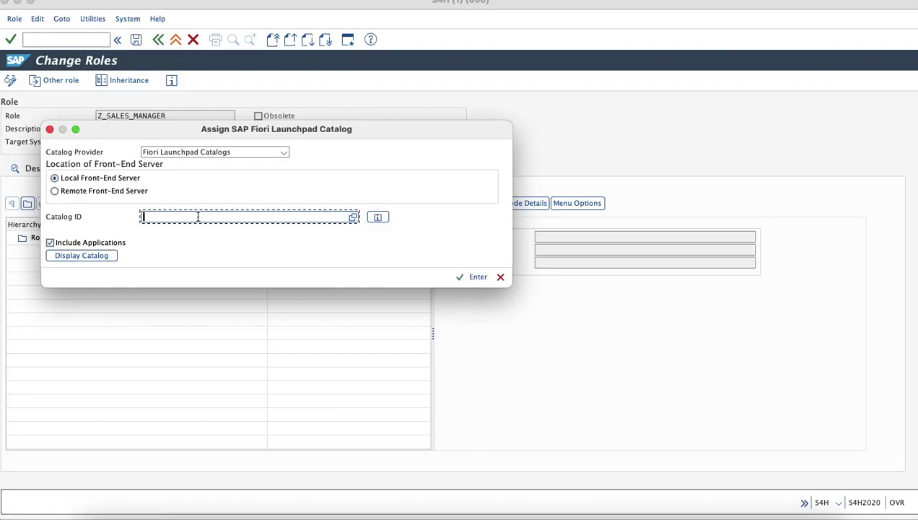
{"action": "key", "text": "super+v"}
{"action": "left_click", "coordinate": [459, 277]}
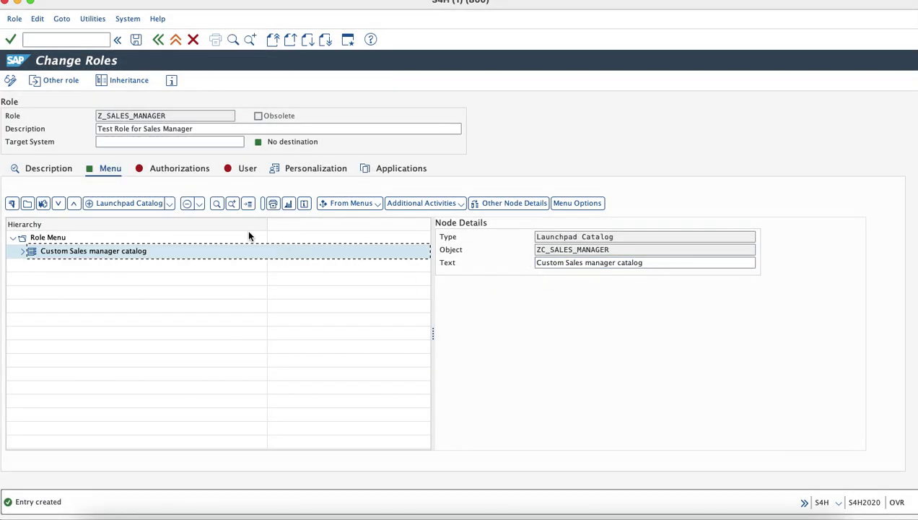
Save the role, open its authorization data for changing and assign full authorization to all organizational levels.
{"action": "left_click", "coordinate": [188, 174]}
{"action": "left_click", "coordinate": [16, 342]}
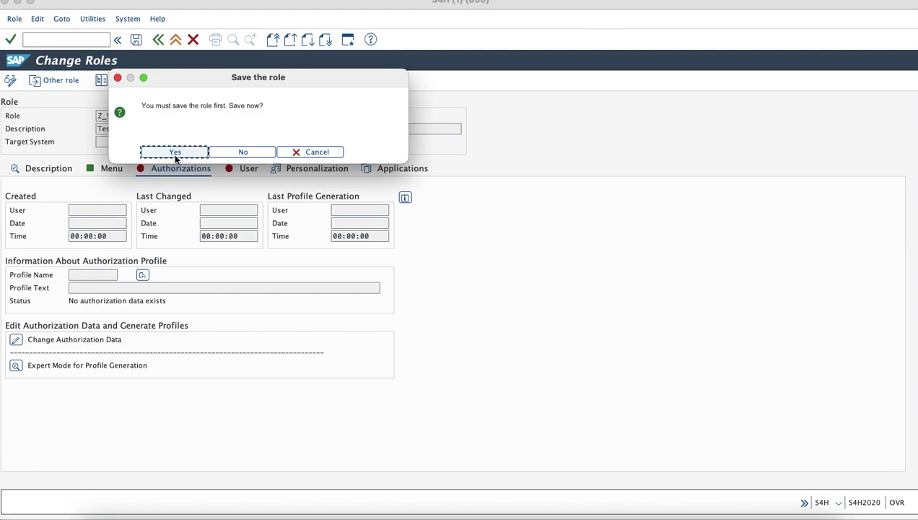
{"action": "left_click", "coordinate": [176, 153]}
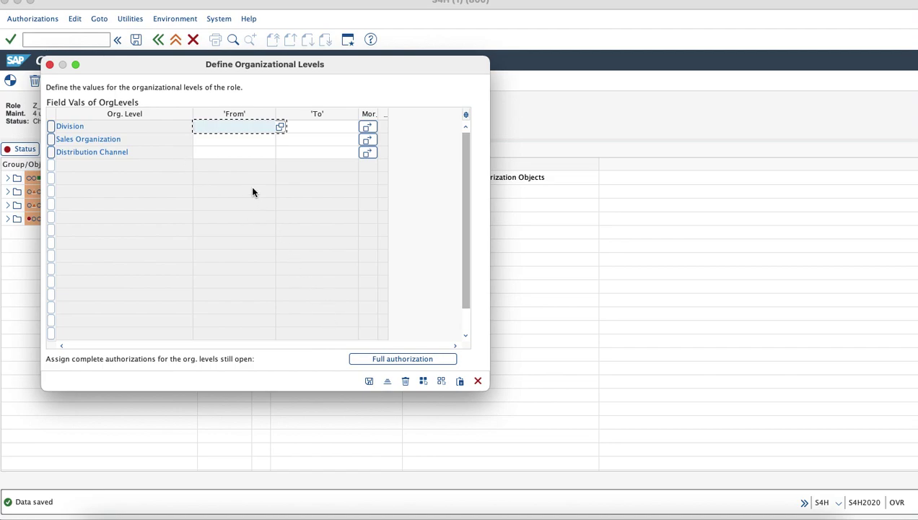
{"action": "left_click", "coordinate": [395, 359]}
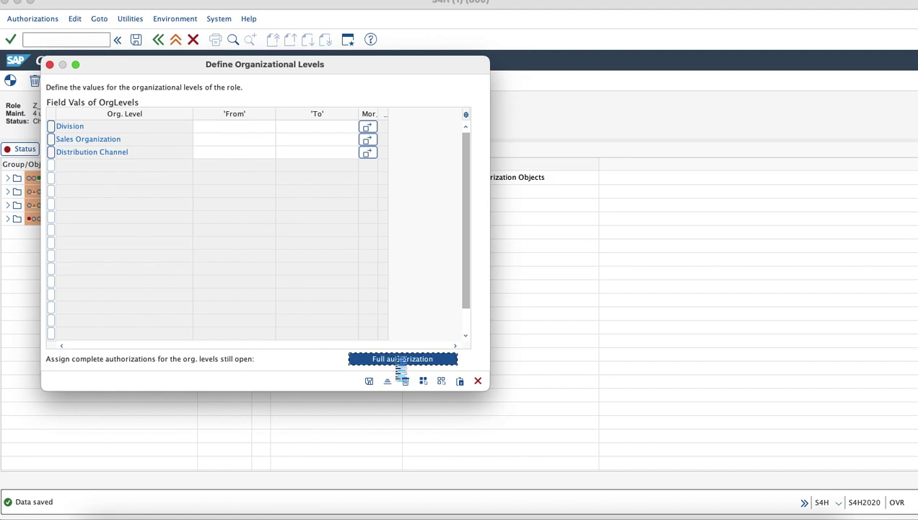
{"action": "left_click", "coordinate": [368, 382]}
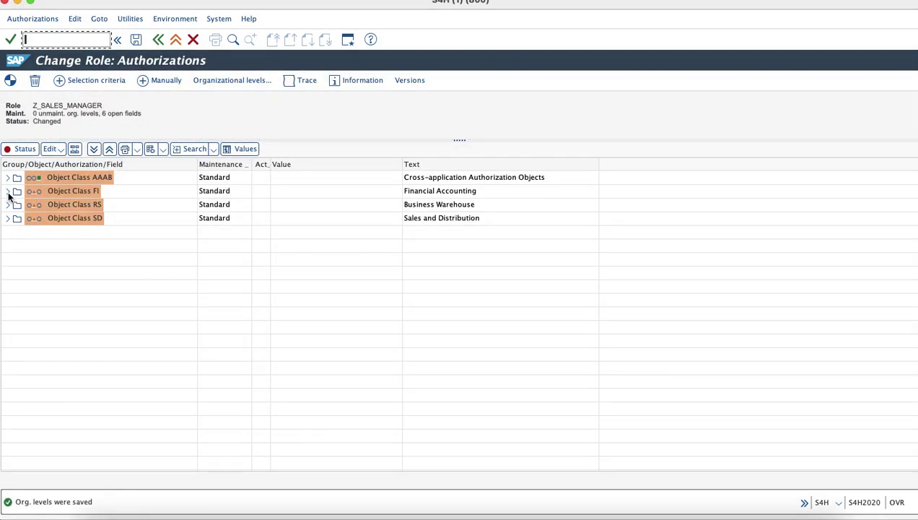
Assign full authorization to all unmaintained fields of the role, save, and generate the profile before returning to the role.
{"action": "mouse_move", "coordinate": [35, 193]}
{"action": "left_click", "coordinate": [27, 149]}
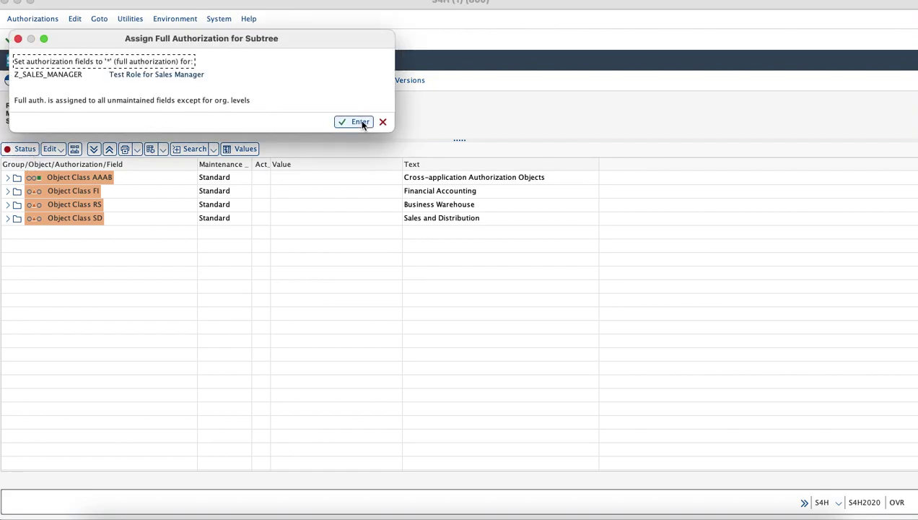
{"action": "left_click", "coordinate": [360, 122]}
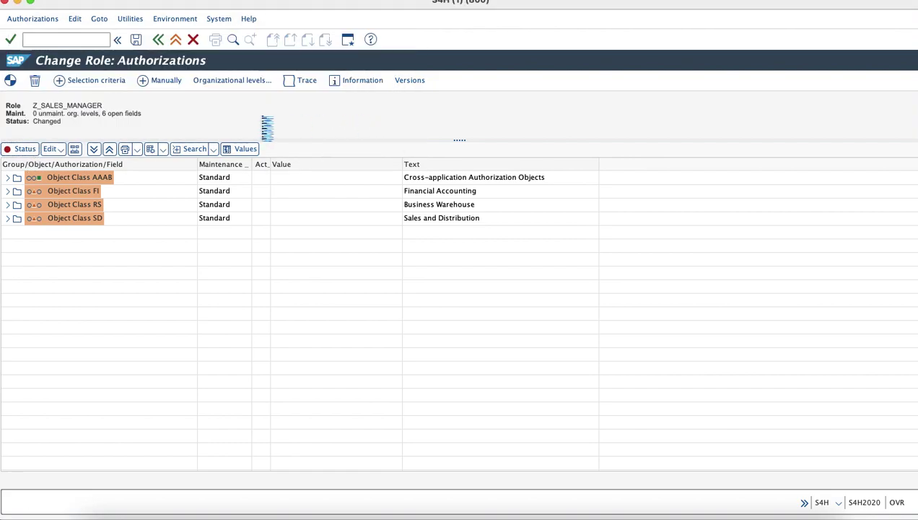
{"action": "left_click", "coordinate": [137, 41]}
{"action": "left_click", "coordinate": [221, 108]}
{"action": "left_click", "coordinate": [11, 81]}
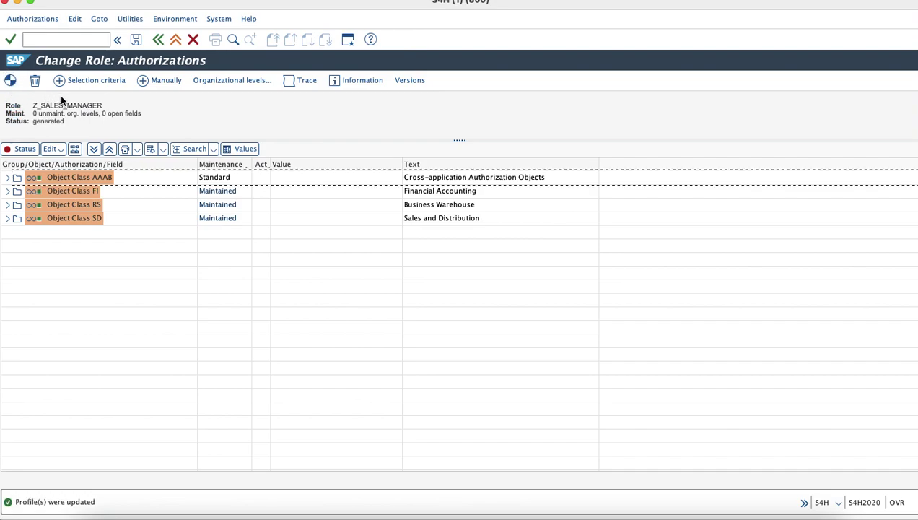
{"action": "left_click", "coordinate": [159, 41]}
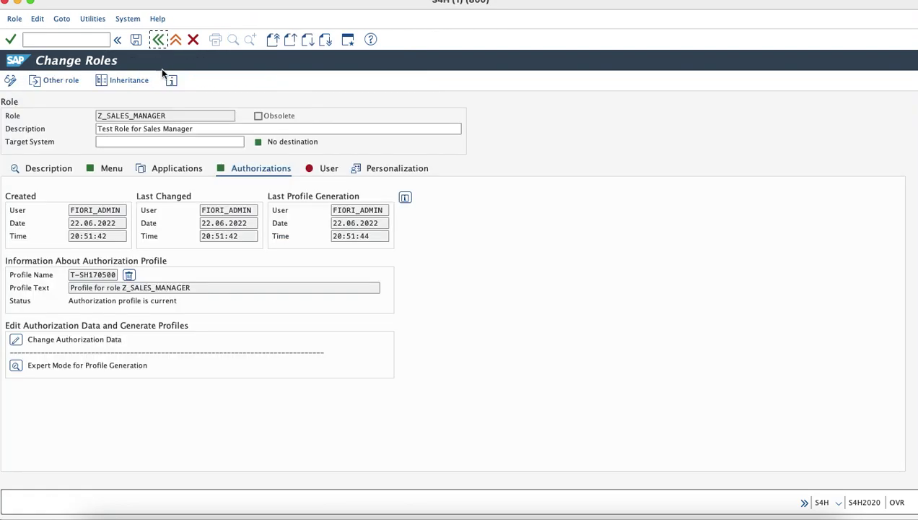
Open the Task Manager for Technical Configuration with transaction code /nstc01.
{"action": "left_click_drag", "start_coordinate": [174, 120], "coordinate": [96, 120]}
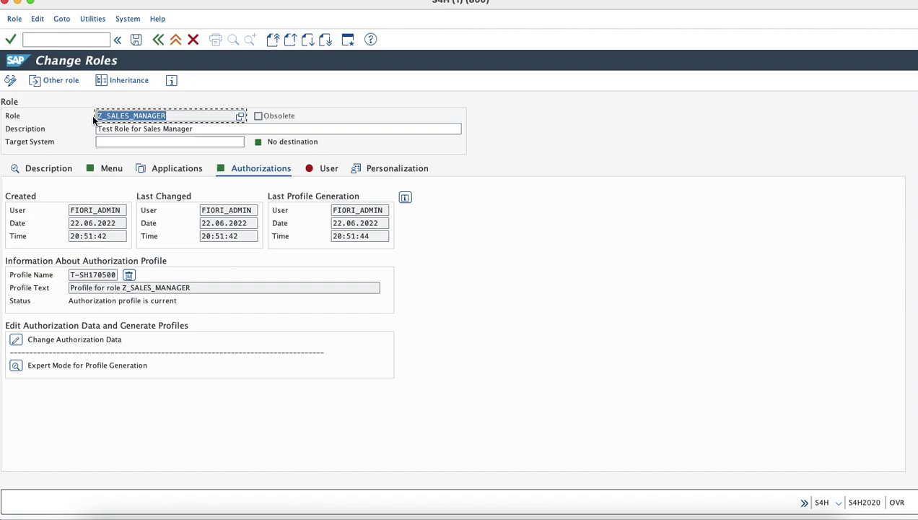
{"action": "left_click", "coordinate": [64, 40]}
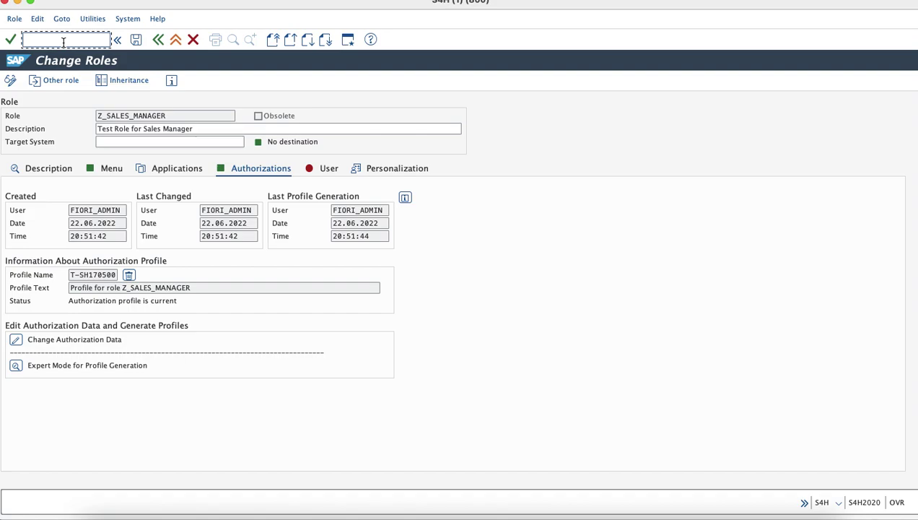
{"action": "type", "text": "/nst"}
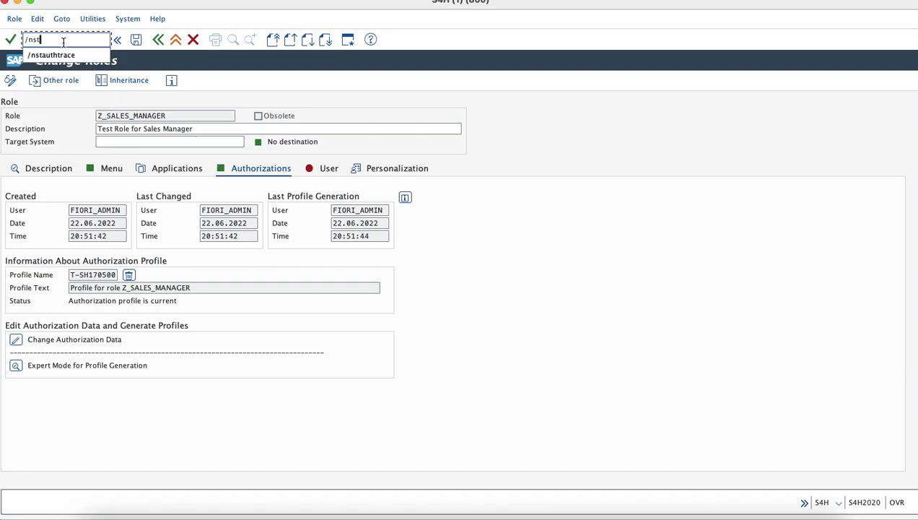
{"action": "type", "text": "c01"}
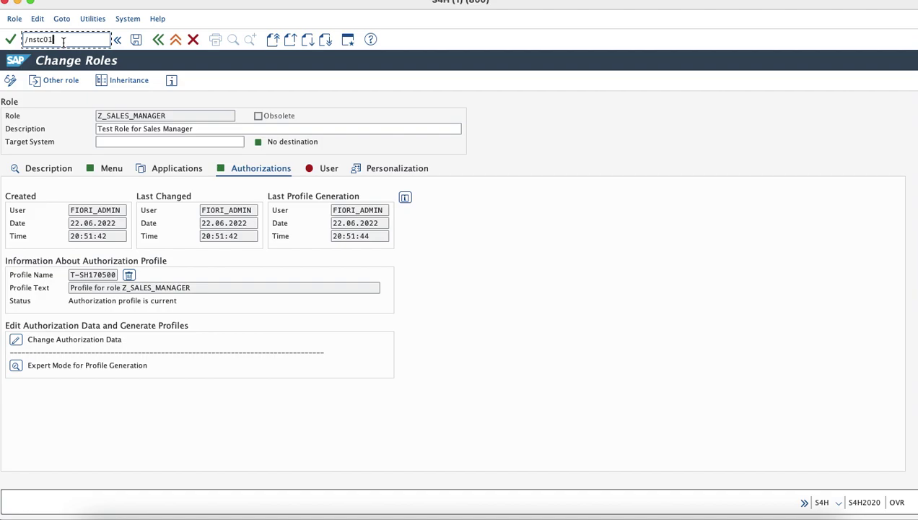
{"action": "key", "text": "Return"}
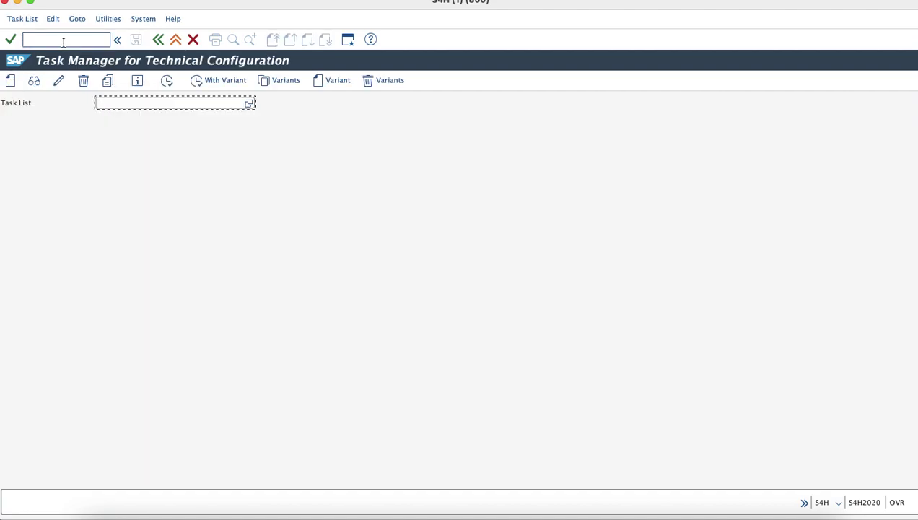
Generate a task list run for SAP_FIORI_FCM_CONTENT_ACTIVATION.
{"action": "key", "text": "BackSpace"}
{"action": "key", "text": "Down"}
{"action": "key", "text": "Return"}
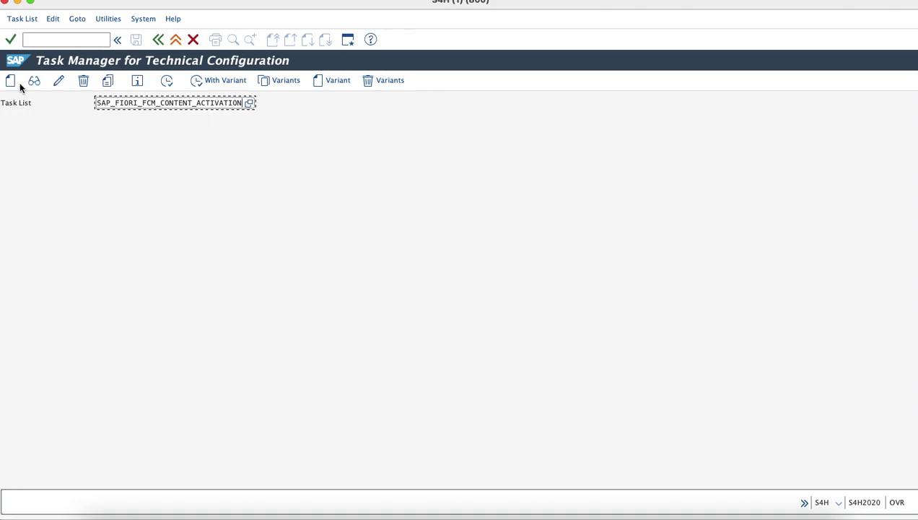
{"action": "left_click", "coordinate": [169, 84]}
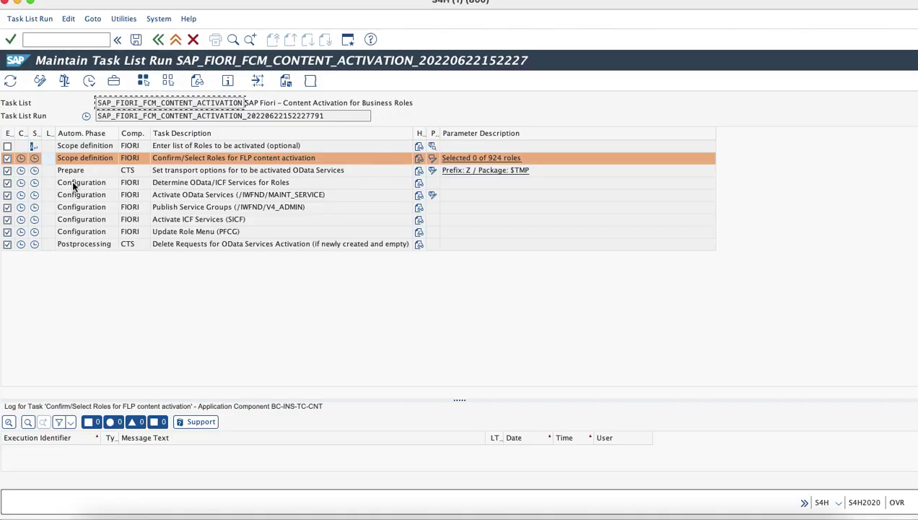
Open the role selection for FLP content activation and filter it by Z_SALES_MANAGER, copied from the spreadsheet.
{"action": "left_click", "coordinate": [432, 159]}
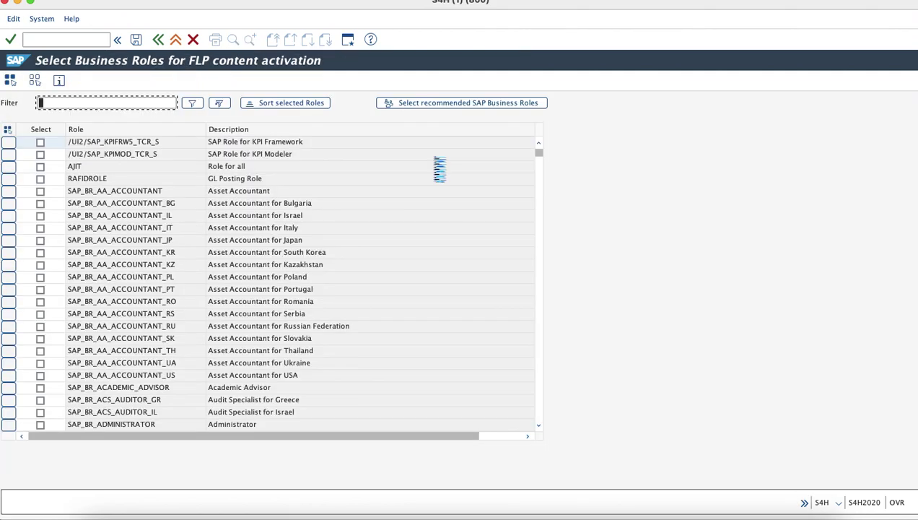
{"action": "key", "text": "super+Tab"}
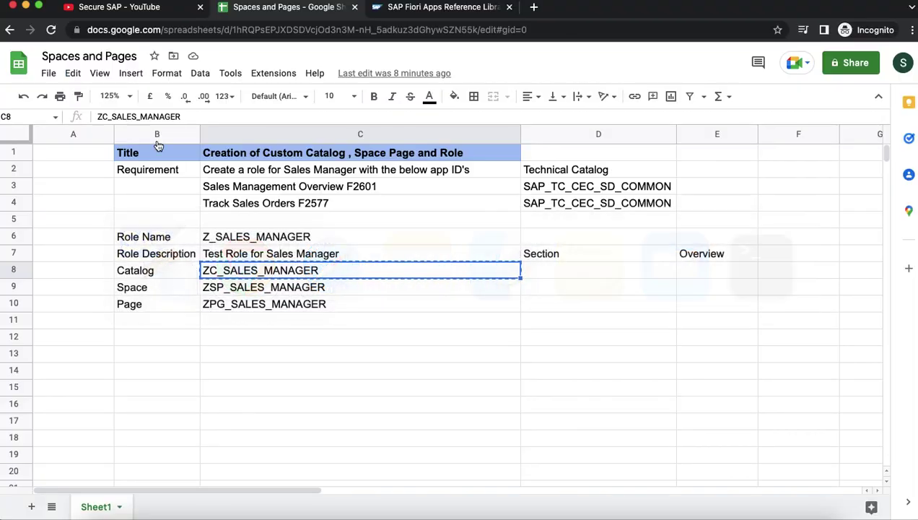
{"action": "left_click", "coordinate": [242, 237]}
{"action": "key", "text": "super+c"}
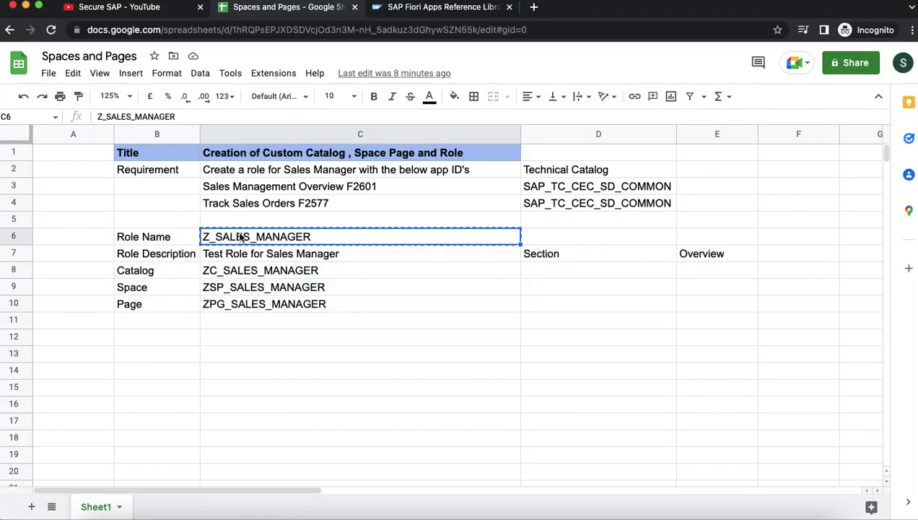
{"action": "key", "text": "super+Tab"}
{"action": "left_click", "coordinate": [100, 105]}
{"action": "key", "text": "super+v"}
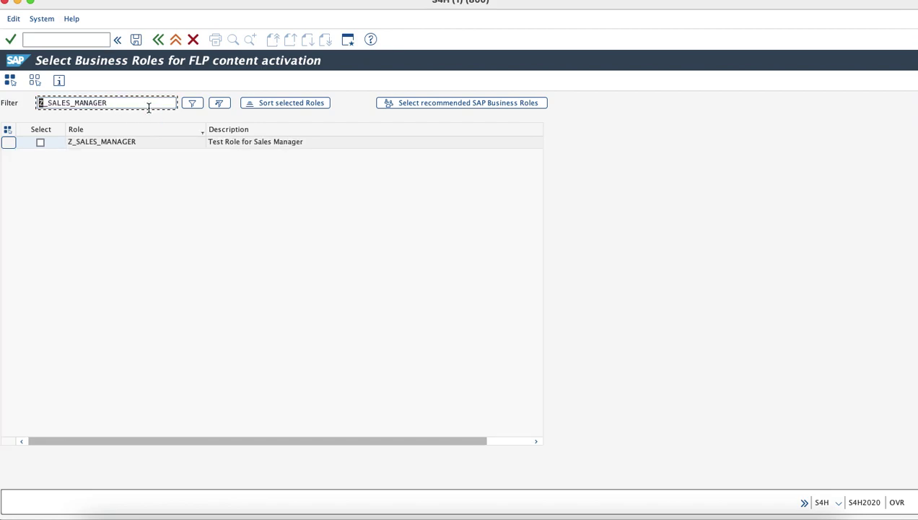
Select the role Z_SALES_MANAGER for content activation, save the selection and return to the task list run.
{"action": "left_click", "coordinate": [10, 142]}
{"action": "left_click", "coordinate": [8, 131]}
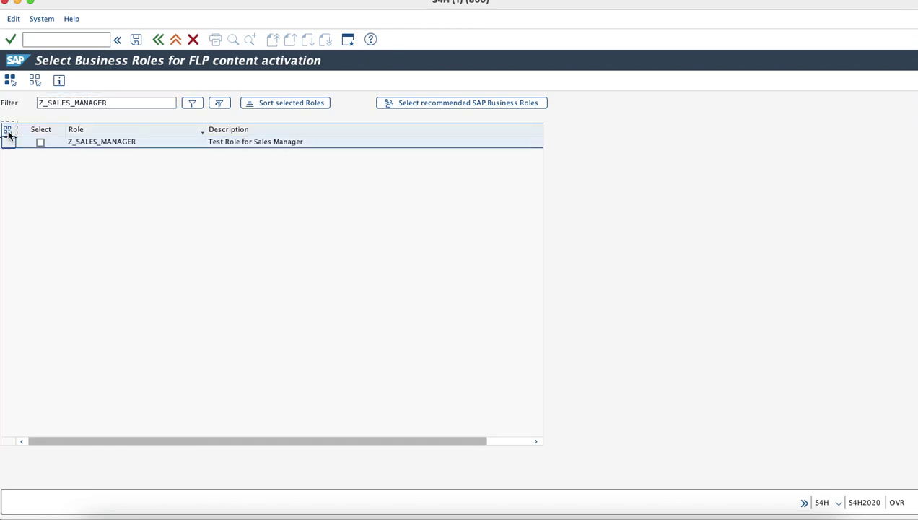
{"action": "left_click", "coordinate": [9, 130]}
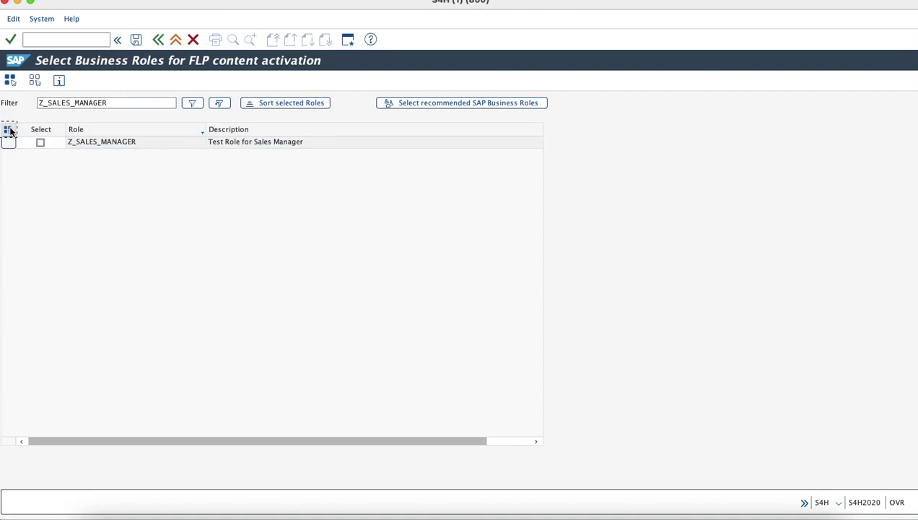
{"action": "left_click", "coordinate": [9, 142]}
{"action": "left_click", "coordinate": [41, 142]}
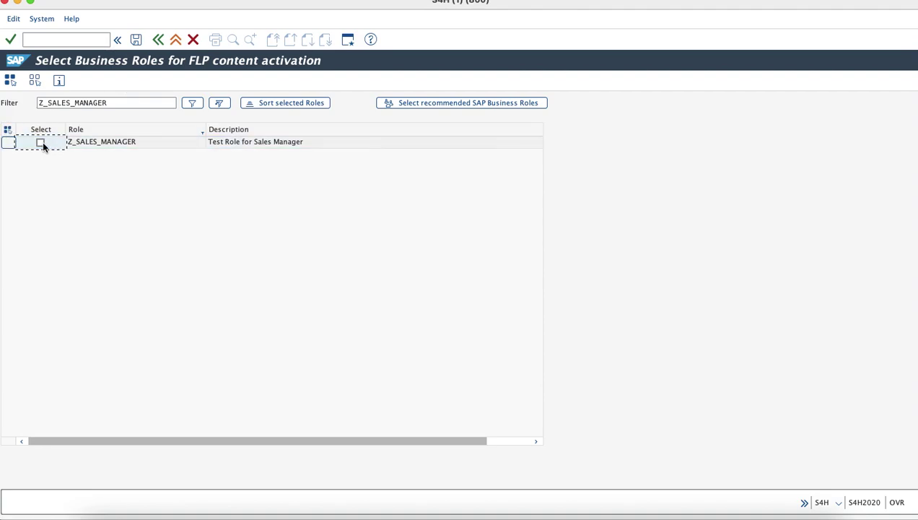
{"action": "left_click", "coordinate": [8, 132]}
{"action": "left_click", "coordinate": [39, 102]}
{"action": "left_click", "coordinate": [136, 40]}
{"action": "left_click", "coordinate": [158, 40]}
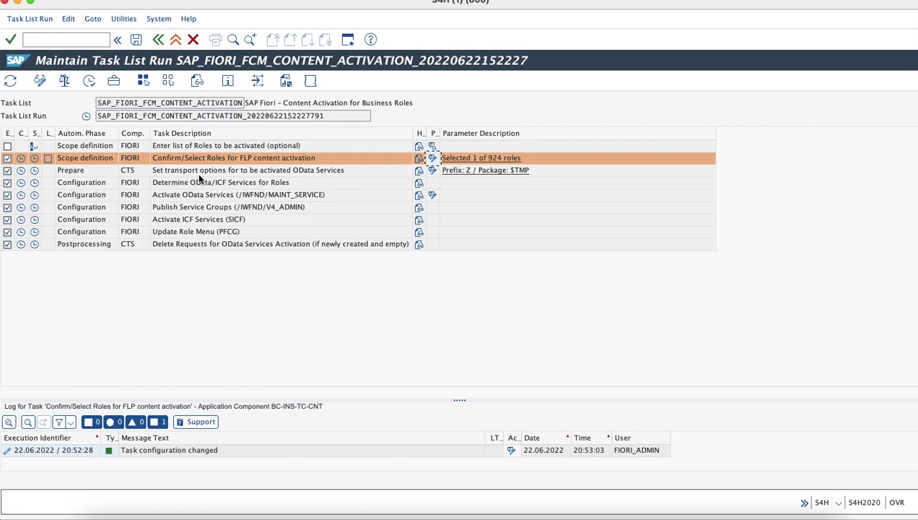
Skip the Set transport options task so only OData and ICF activation applies, and execute the task list run.
{"action": "left_click", "coordinate": [7, 171]}
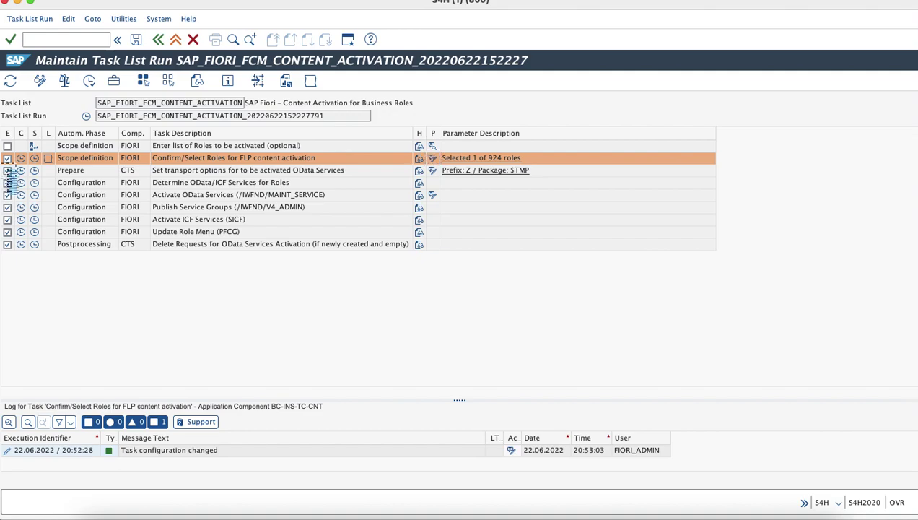
{"action": "left_click", "coordinate": [184, 180]}
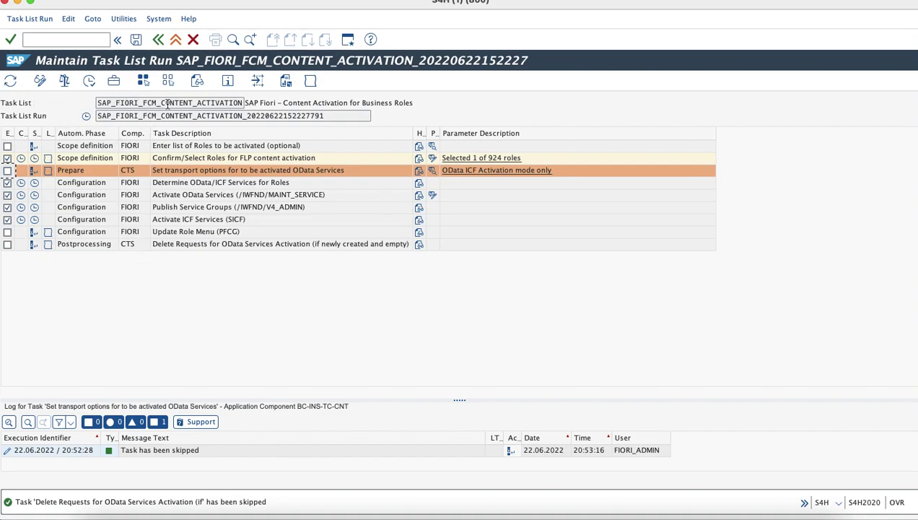
{"action": "left_click", "coordinate": [89, 81]}
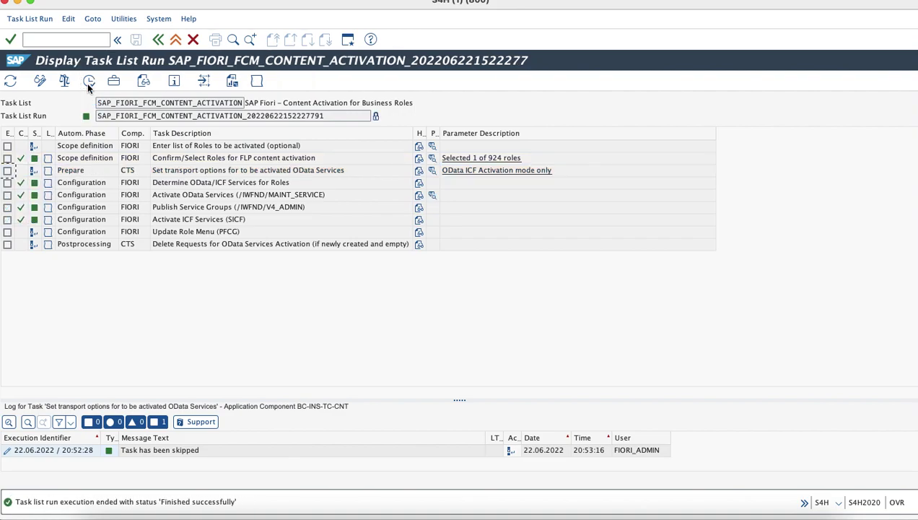
Copy the space ID ZSP_SALES_MANAGER from the Spaces and Pages spreadsheet and return to the SAP session.
{"action": "left_click", "coordinate": [65, 40]}
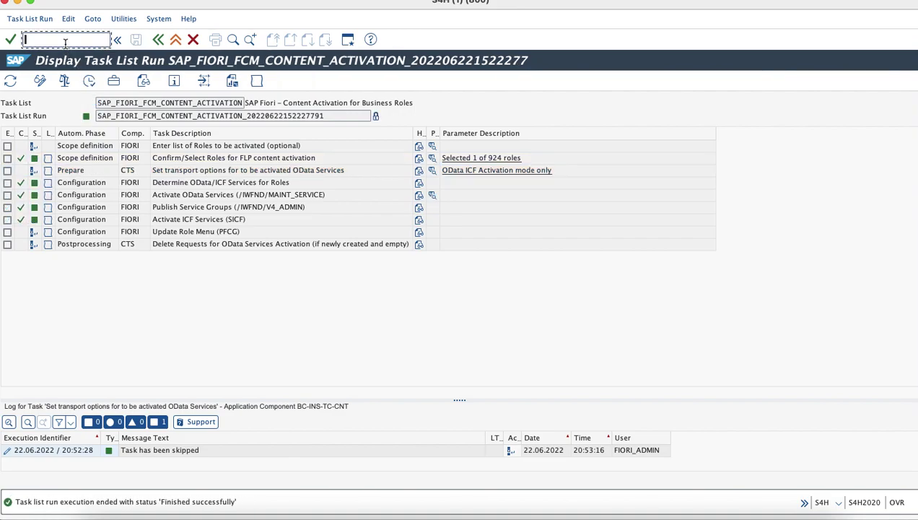
{"action": "type", "text": "/"}
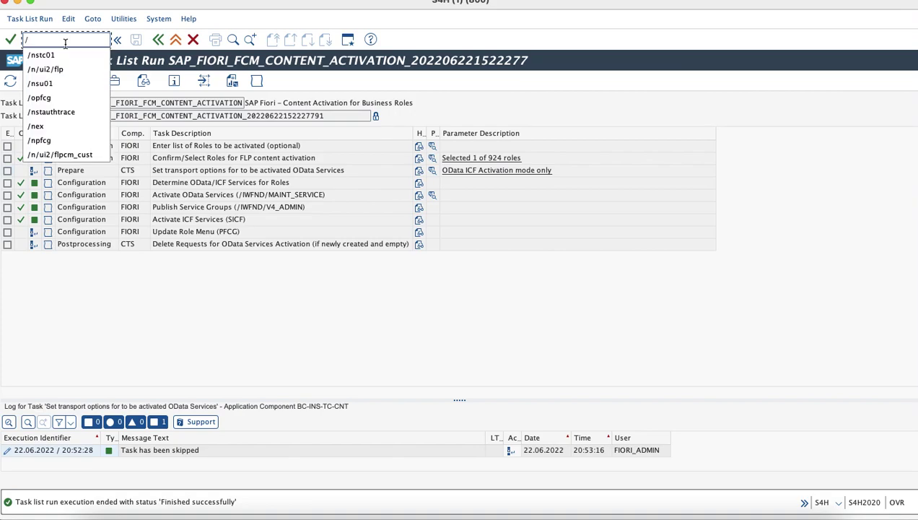
{"action": "key", "text": "super+Tab"}
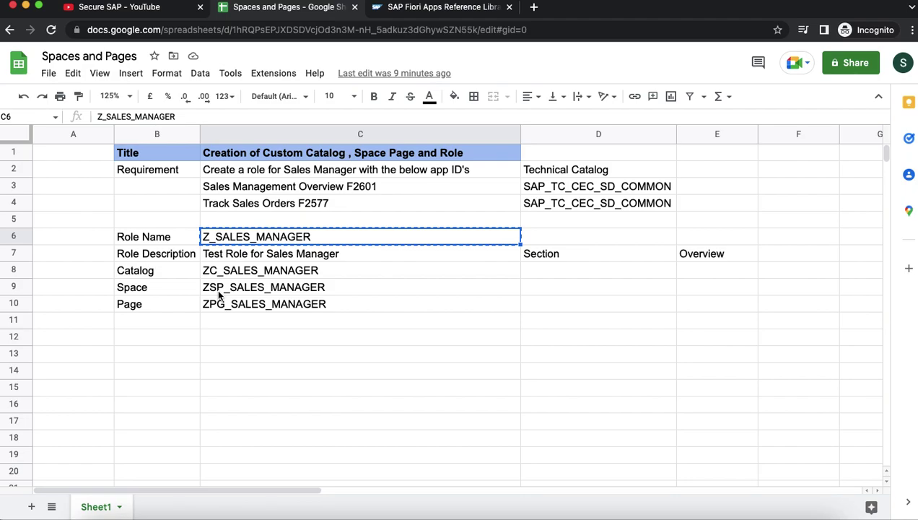
{"action": "left_click", "coordinate": [219, 296]}
{"action": "key", "text": "super+c"}
{"action": "key", "text": "super+Tab"}
Launch the SAP Fiori launchpad with the transaction /n/ui2/flp.
{"action": "left_click", "coordinate": [60, 42]}
{"action": "left_click", "coordinate": [60, 41]}
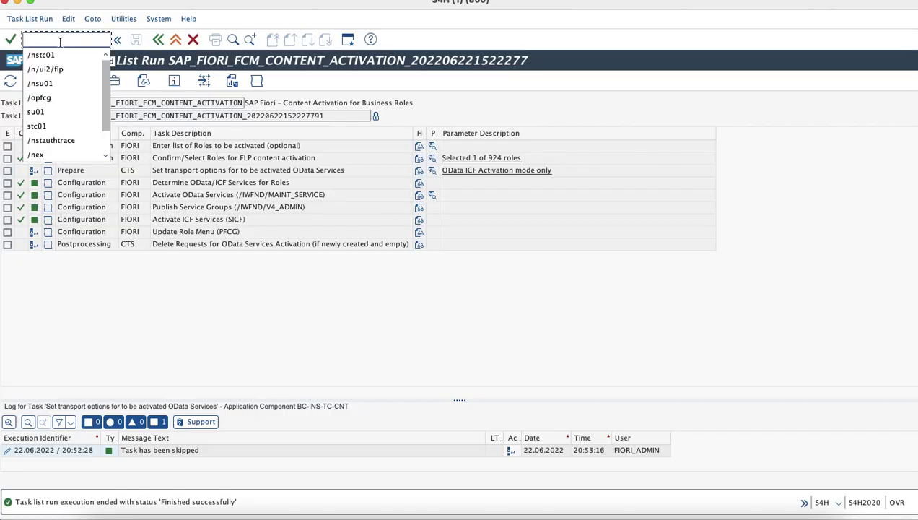
{"action": "type", "text": "/"}
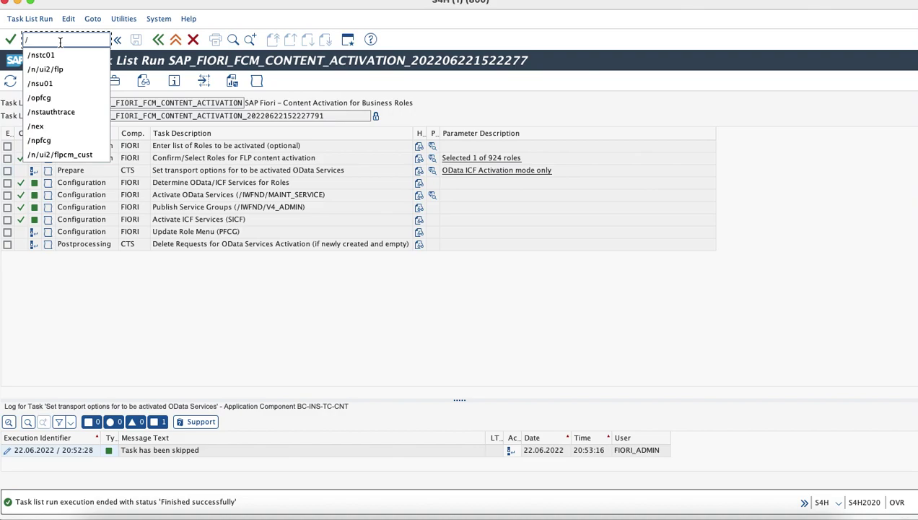
{"action": "type", "text": "n/ui"}
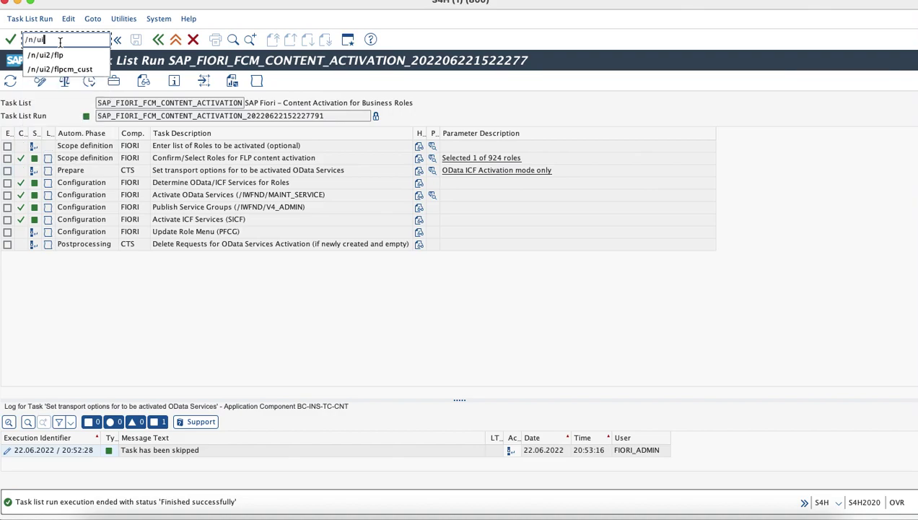
{"action": "type", "text": "2/flp"}
{"action": "key", "text": "Return"}
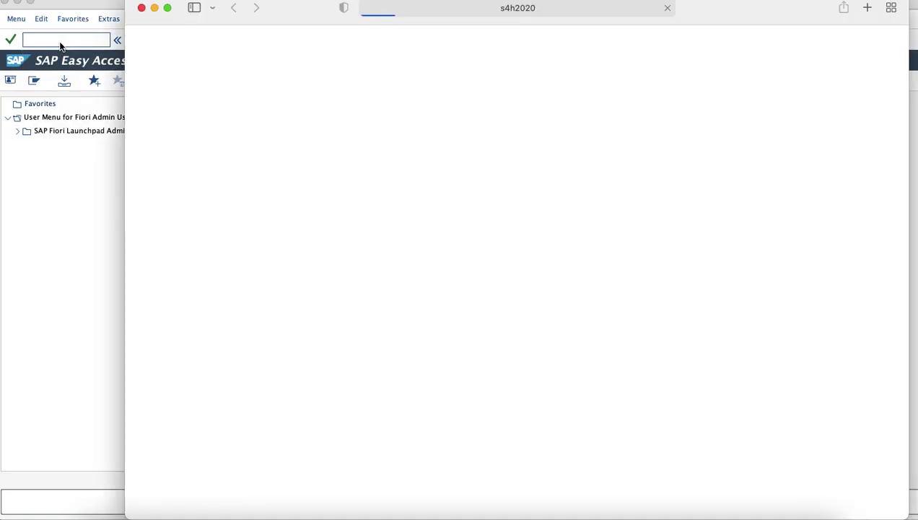
Log on to the launchpad as FIORI_ADMIN with the account password.
{"action": "type", "text": "FIORI_ADMIN"}
{"action": "key", "text": "Tab"}
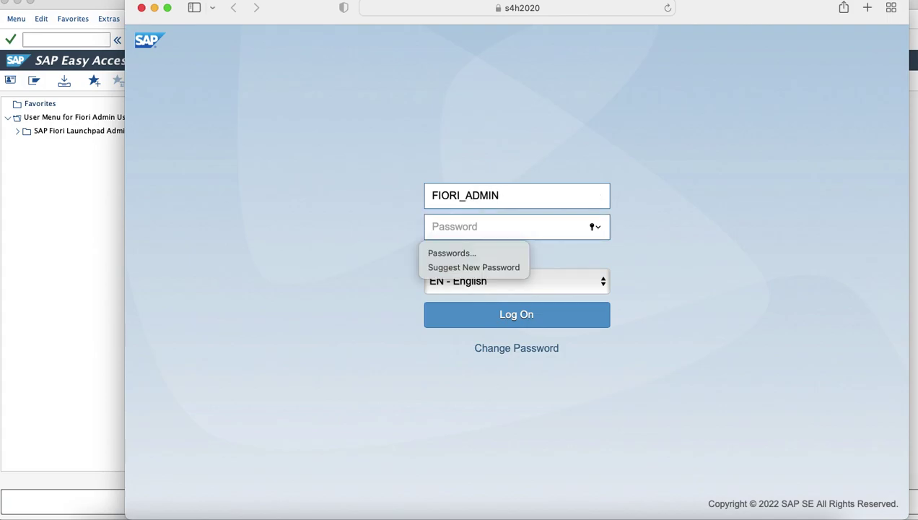
{"action": "type", "text": "•••••••••"}
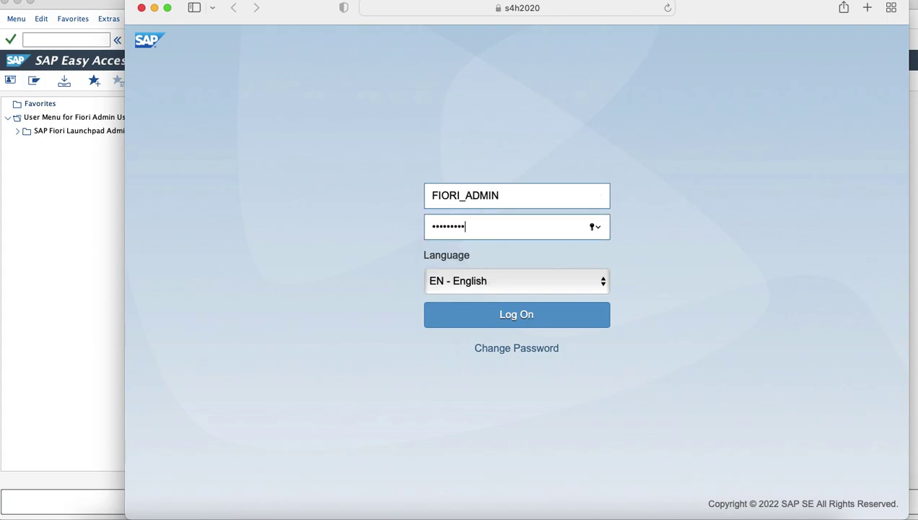
{"action": "type", "text": "••••"}
{"action": "key", "text": "Return"}
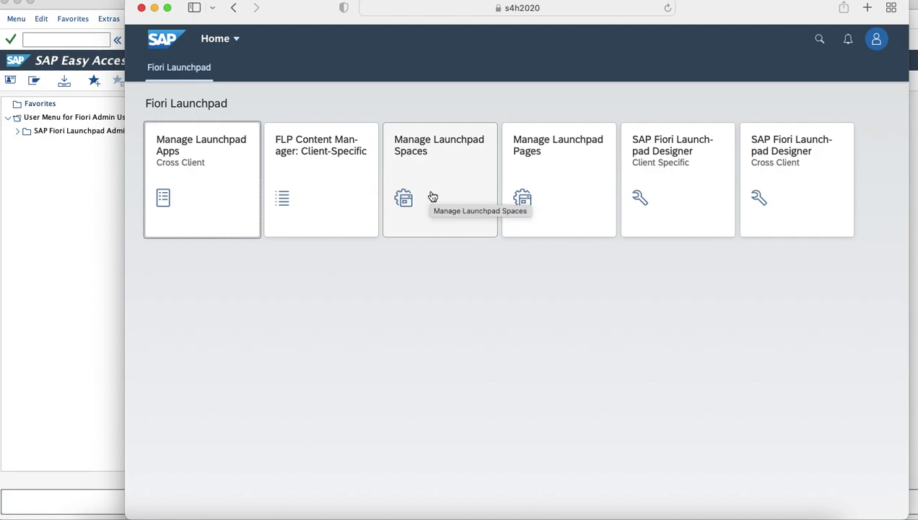
Start a new customer-created space in Manage Launchpad Spaces with the ID ZSP_SALES_MANAGER.
{"action": "left_click", "coordinate": [432, 197]}
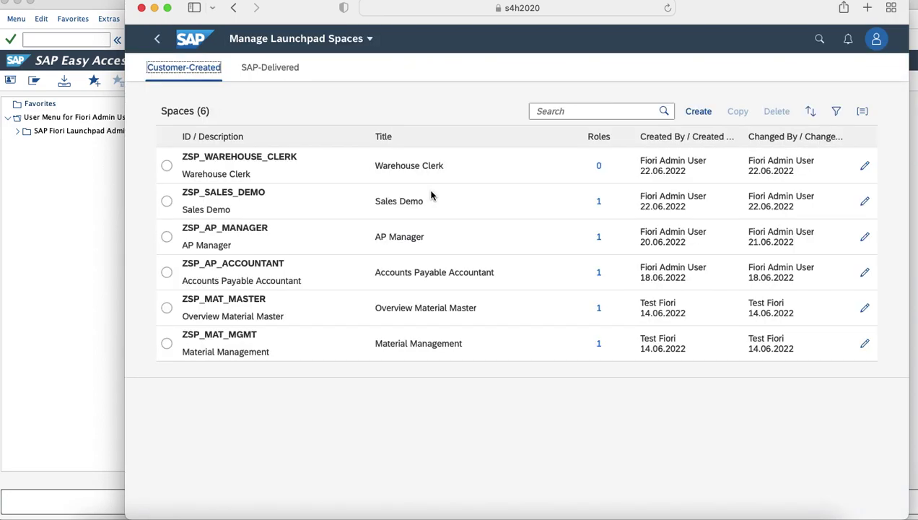
{"action": "left_click", "coordinate": [698, 112]}
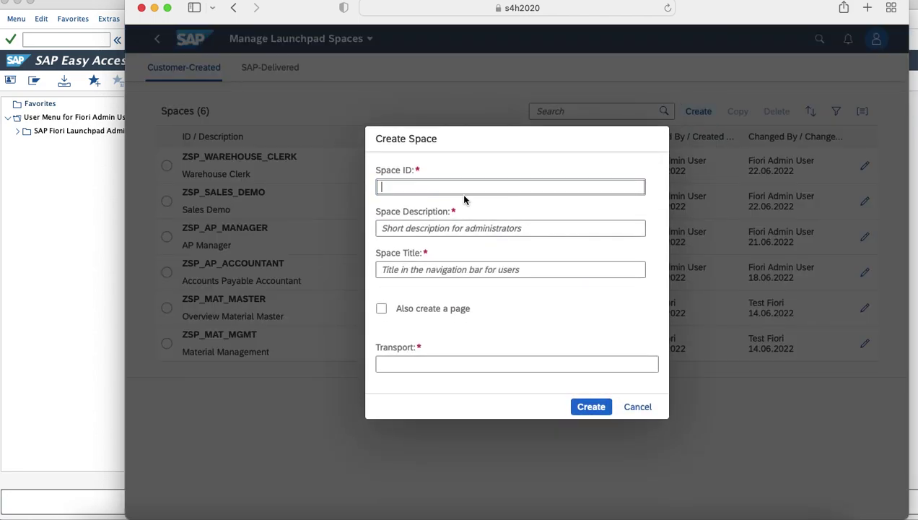
{"action": "key", "text": "super+v"}
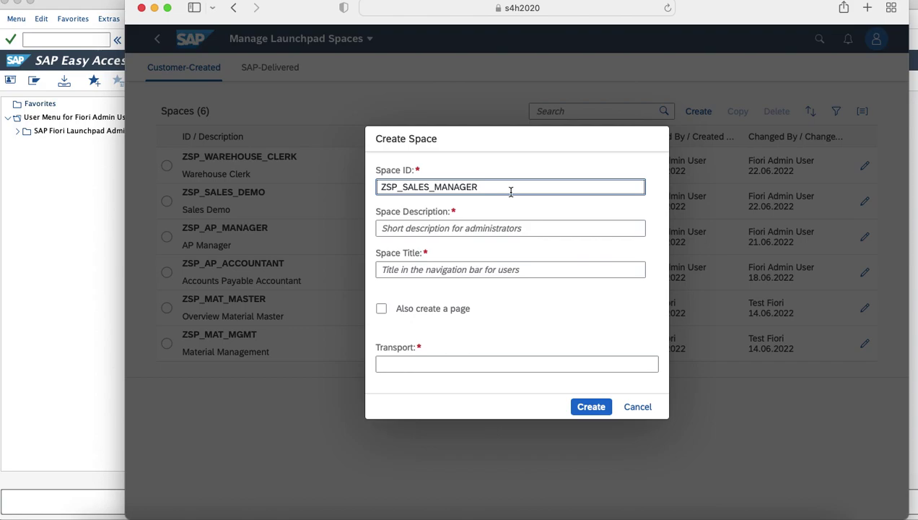
{"action": "key", "text": "Tab"}
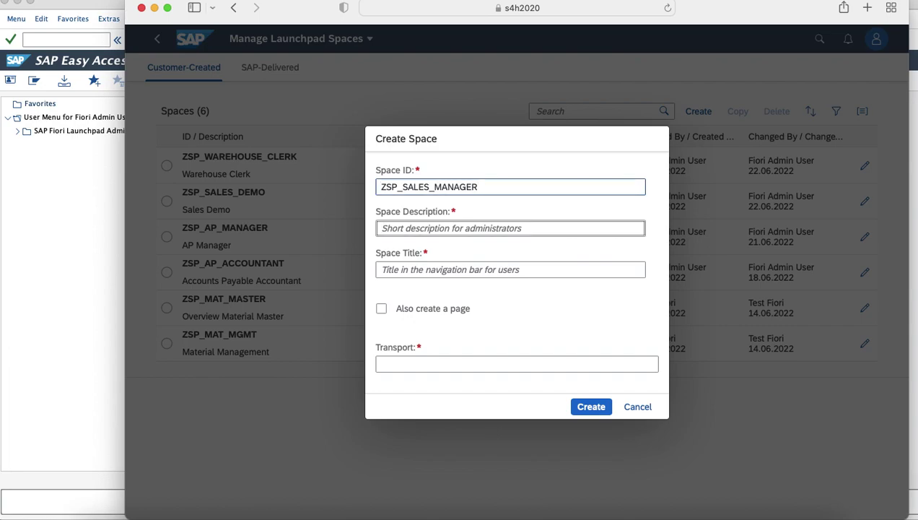
Set both the space description and the space title to Sales Manager.
{"action": "type", "text": "Sales ma"}
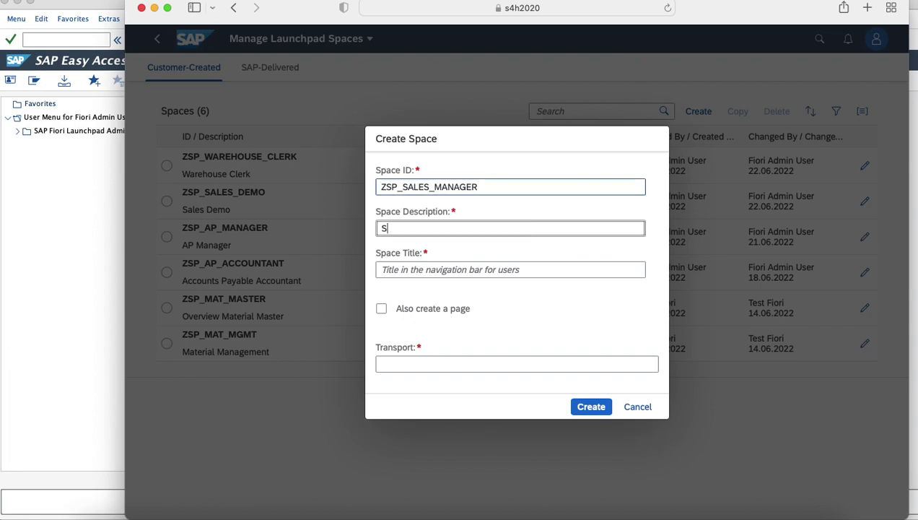
{"action": "key", "text": "BackSpace"}
{"action": "key", "text": "BackSpace"}
{"action": "type", "text": "Manager"}
{"action": "key", "text": "Tab"}
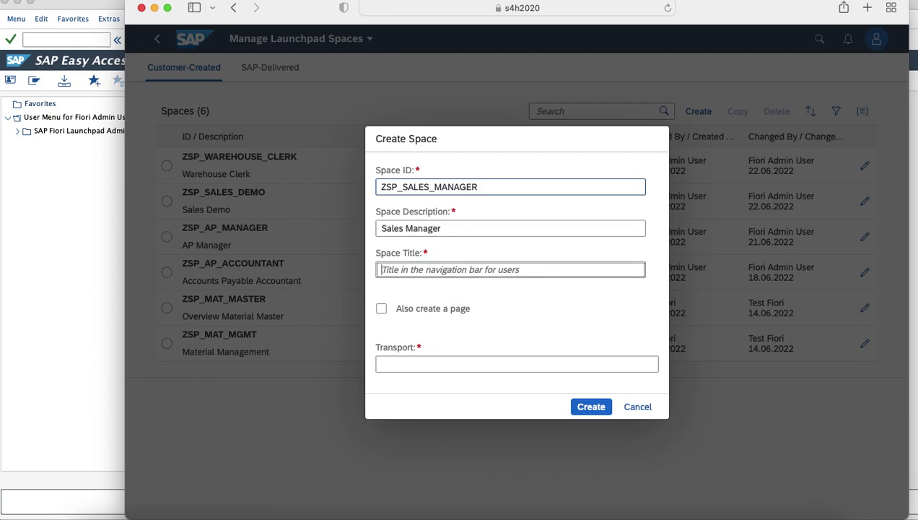
{"action": "type", "text": "Sales man"}
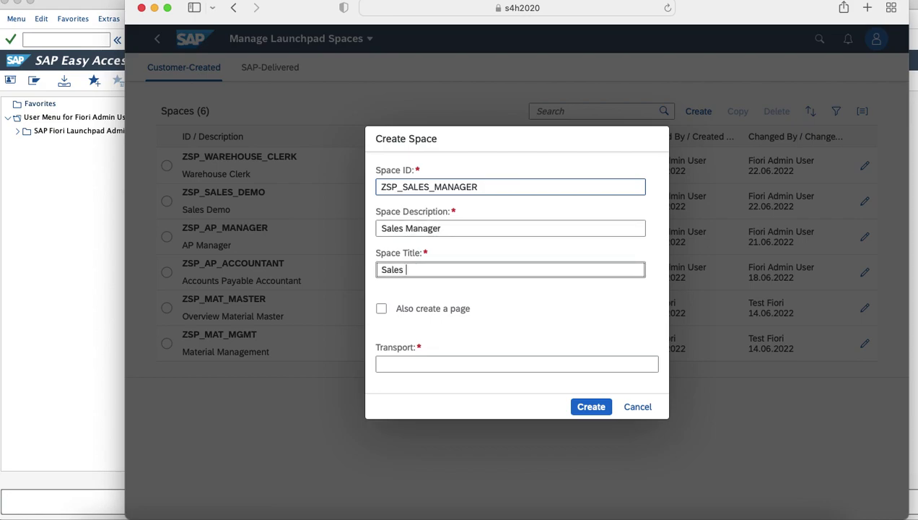
{"action": "key", "text": "BackSpace"}
{"action": "key", "text": "BackSpace"}
{"action": "key", "text": "BackSpace"}
{"action": "type", "text": "Manager"}
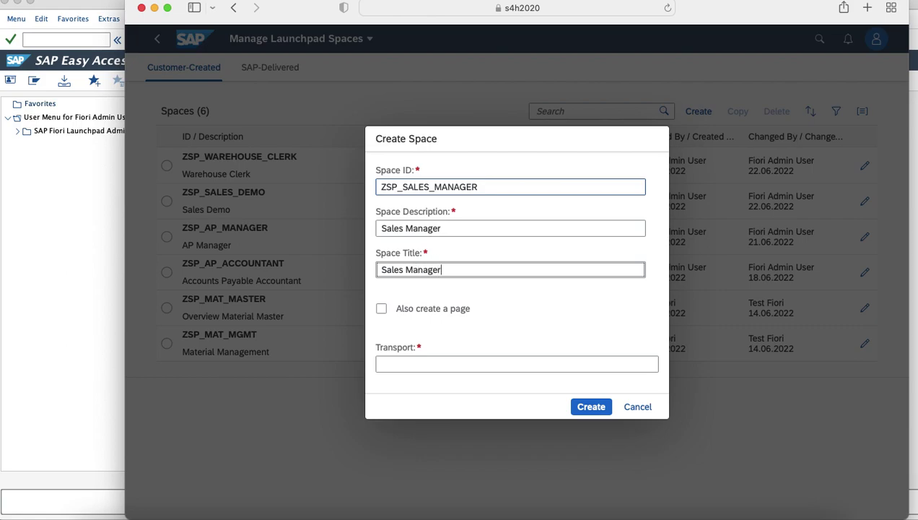
Choose to also create a page, with the page ID ZPG_SALES_MANAGER copied from the spreadsheet.
{"action": "left_click", "coordinate": [382, 309]}
{"action": "left_click", "coordinate": [422, 288]}
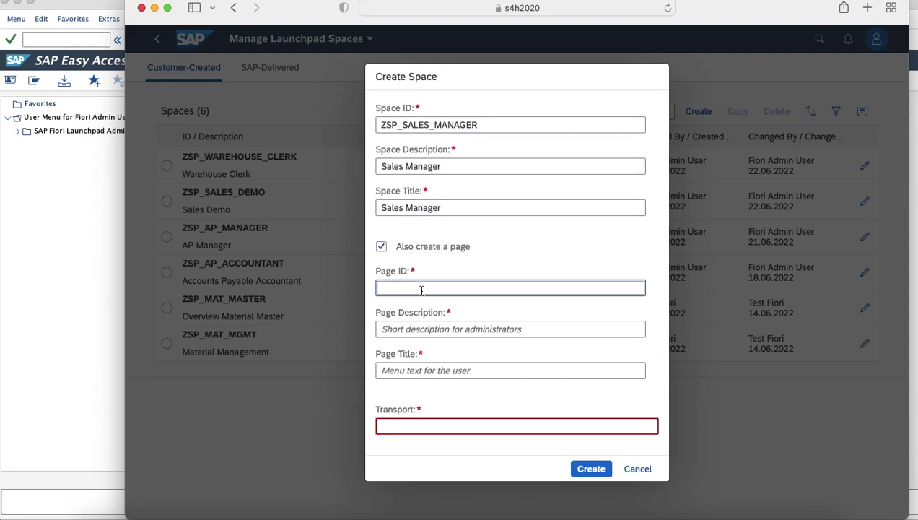
{"action": "key", "text": "super+Tab"}
{"action": "key", "text": "super+Tab"}
{"action": "key", "text": "super+c"}
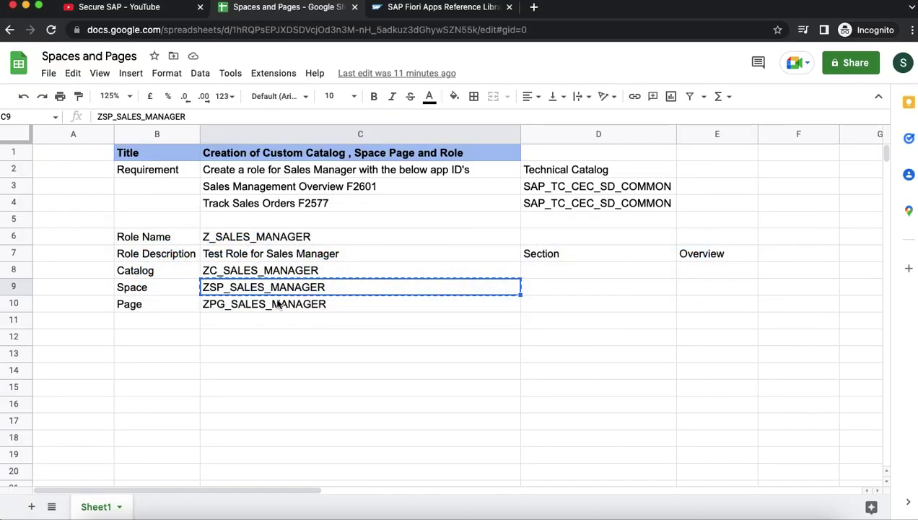
{"action": "left_click", "coordinate": [279, 304]}
{"action": "key", "text": "super+c"}
{"action": "key", "text": "super+Tab"}
{"action": "left_click", "coordinate": [425, 285]}
{"action": "key", "text": "super+v"}
Set the page description to Overview Page and the page title to Overview.
{"action": "left_click", "coordinate": [420, 331]}
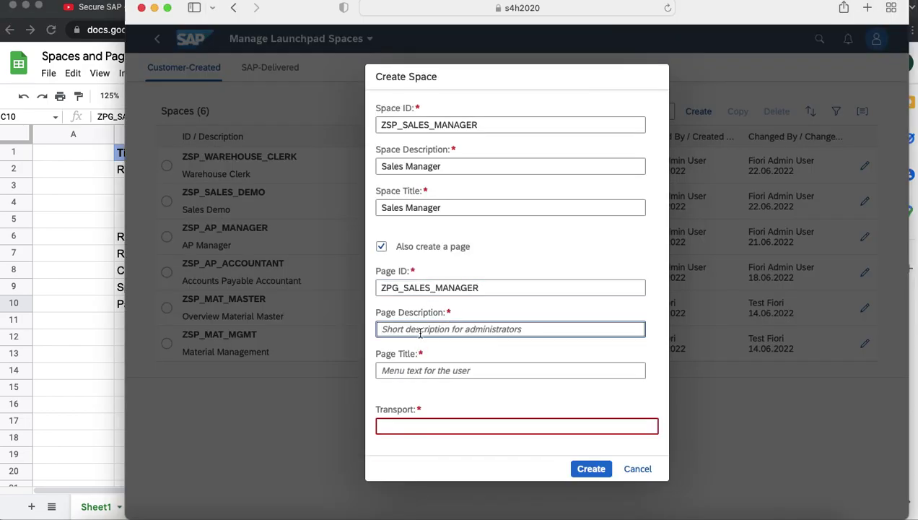
{"action": "type", "text": "Sale"}
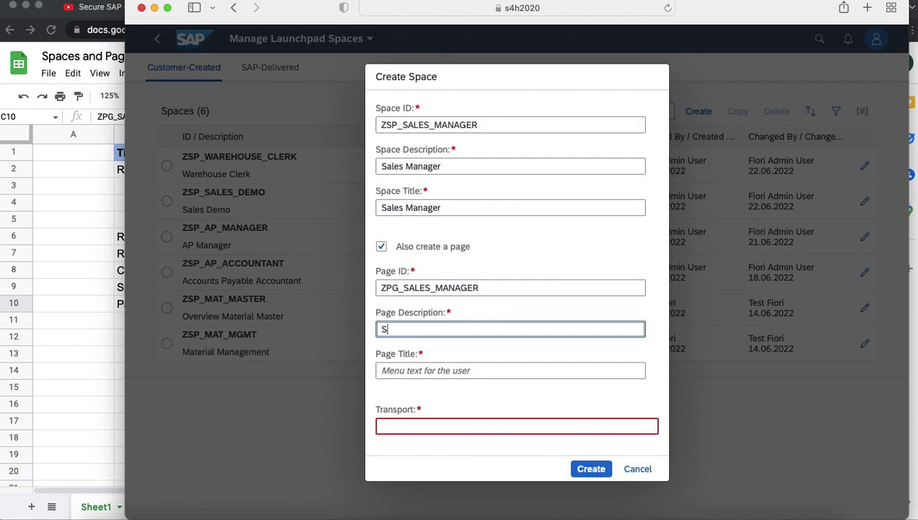
{"action": "key", "text": "BackSpace"}
{"action": "key", "text": "BackSpace"}
{"action": "key", "text": "BackSpace"}
{"action": "key", "text": "BackSpace"}
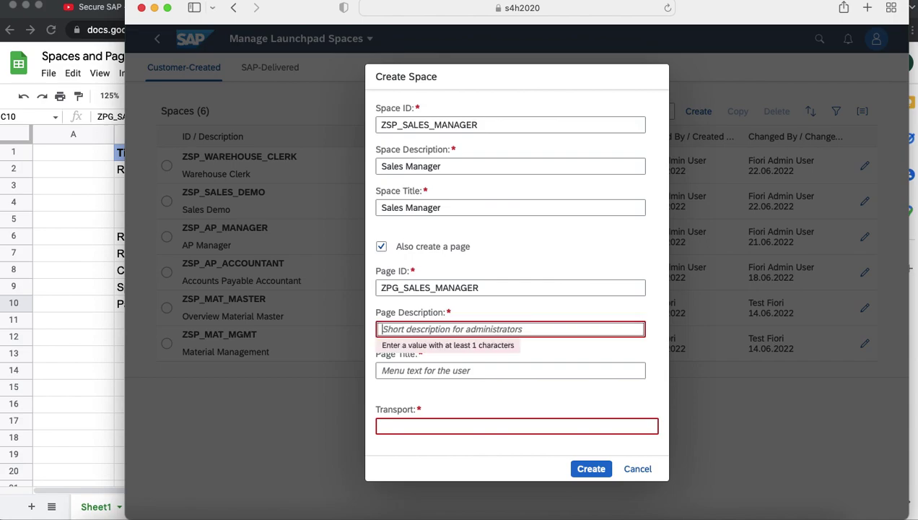
{"action": "type", "text": "Overview Page"}
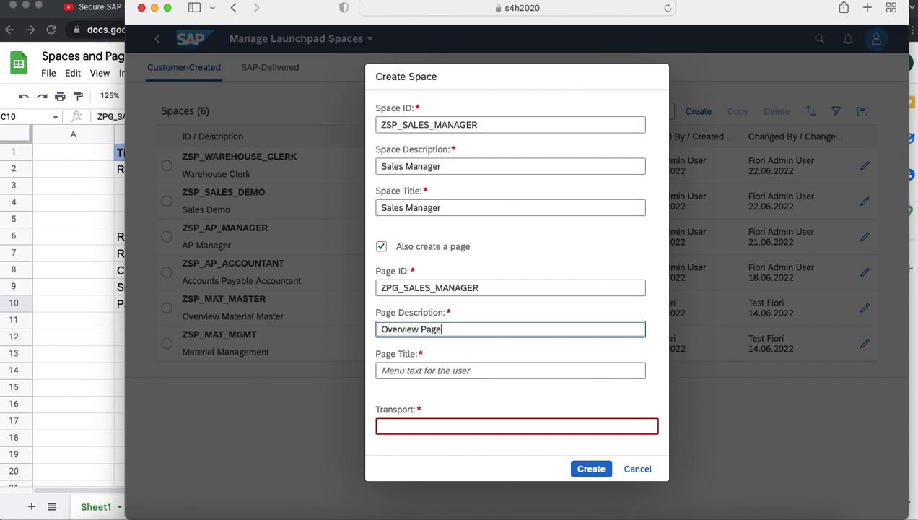
{"action": "left_click", "coordinate": [426, 371]}
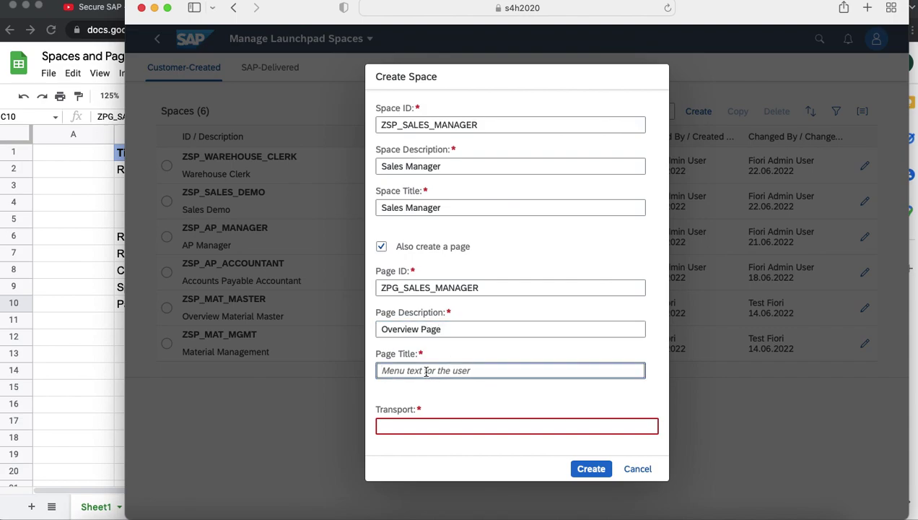
{"action": "type", "text": "Overview"}
Assign the transport Test Catalog Creation (S4HK905189) and create the space with its page.
{"action": "left_click", "coordinate": [406, 427]}
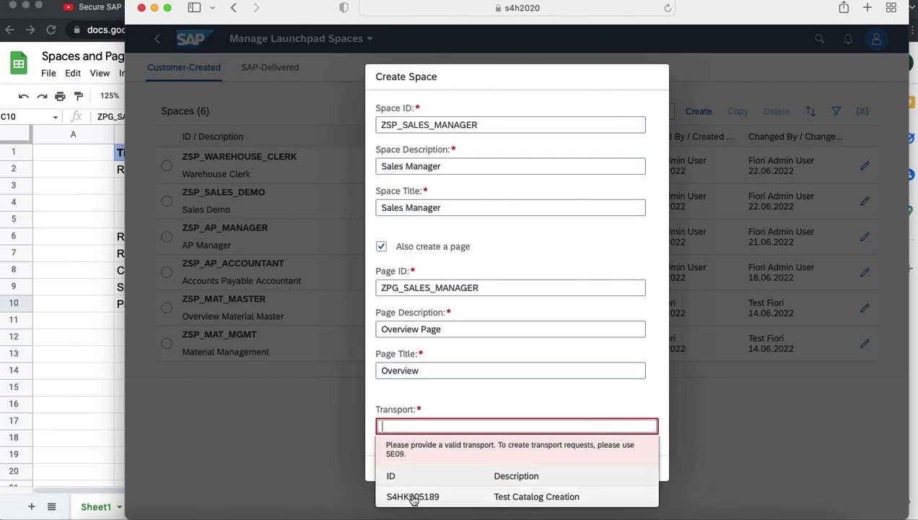
{"action": "left_click", "coordinate": [413, 497]}
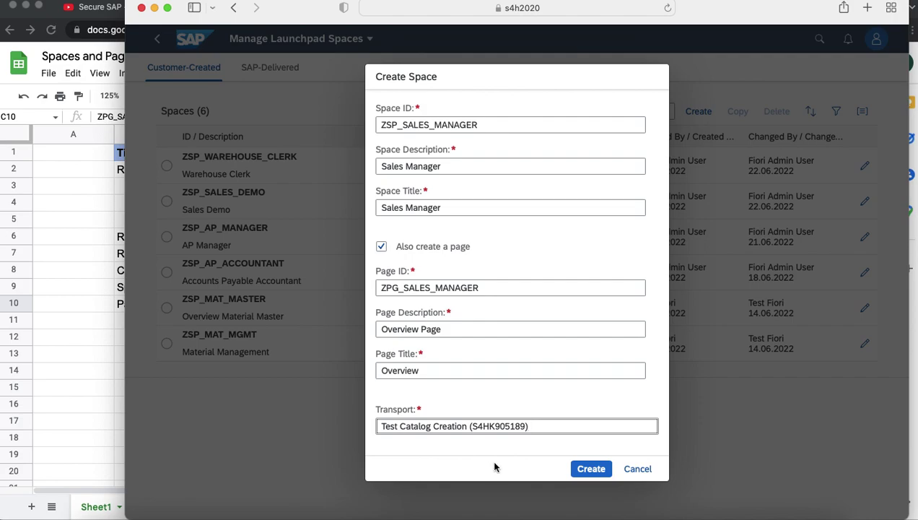
{"action": "left_click", "coordinate": [591, 469]}
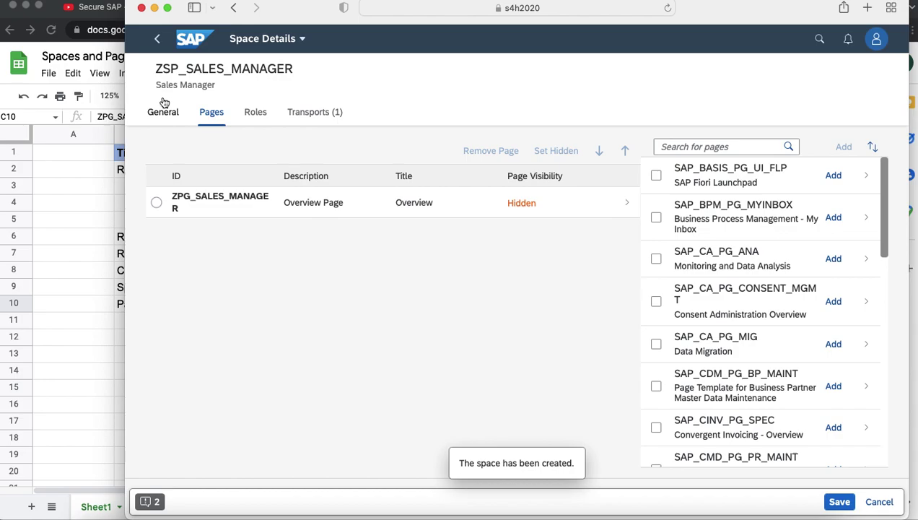
Set the page ZPG_SALES_MANAGER to visible in the space ZSP_SALES_MANAGER and save the space.
{"action": "left_click_drag", "start_coordinate": [158, 69], "coordinate": [225, 68]}
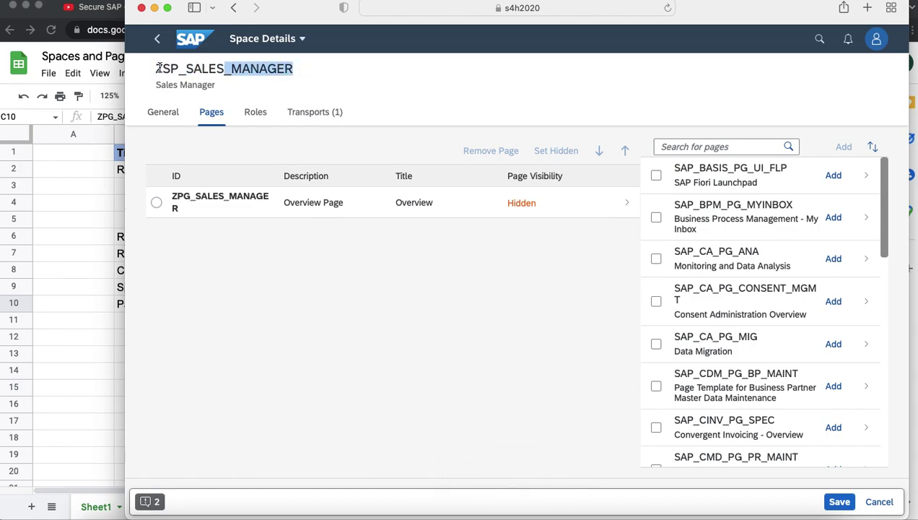
{"action": "left_click", "coordinate": [157, 203]}
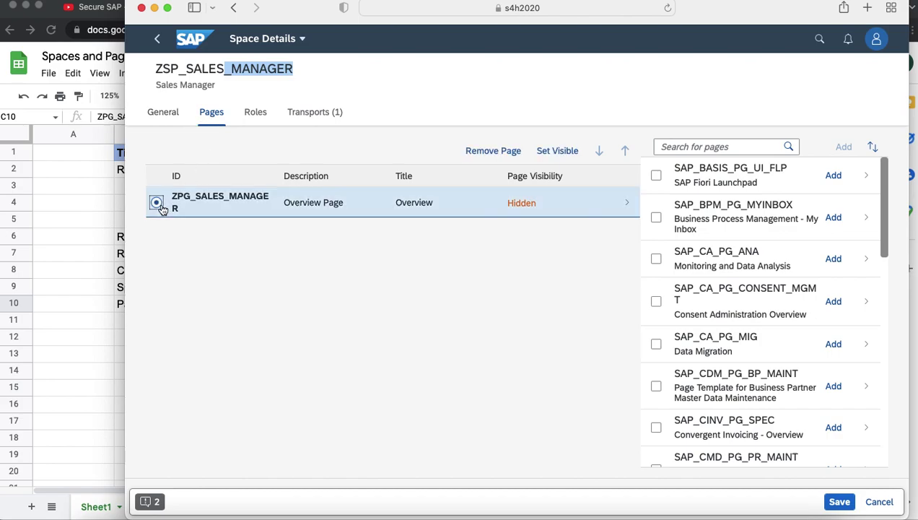
{"action": "left_click", "coordinate": [564, 153]}
{"action": "left_click", "coordinate": [840, 504]}
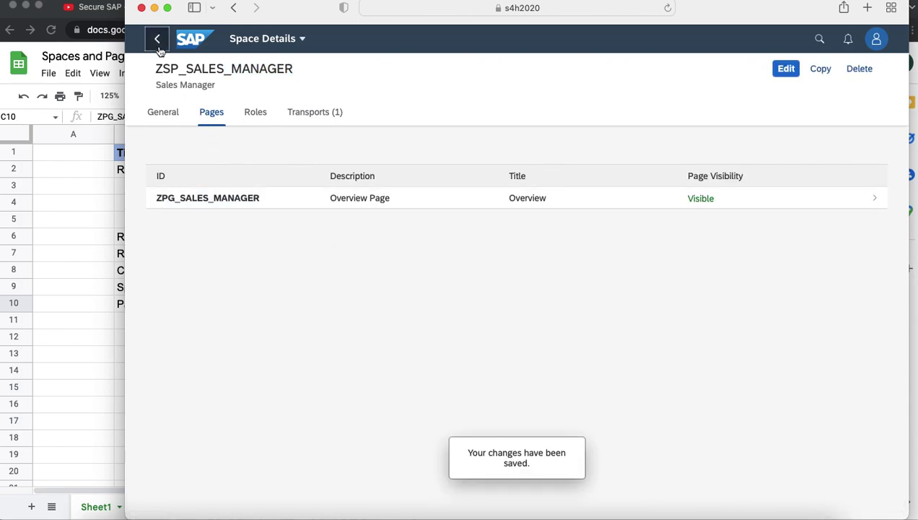
Return to the launchpad home and open the page ZPG_SALES_MANAGER for editing in Manage Launchpad Pages.
{"action": "left_click", "coordinate": [158, 43]}
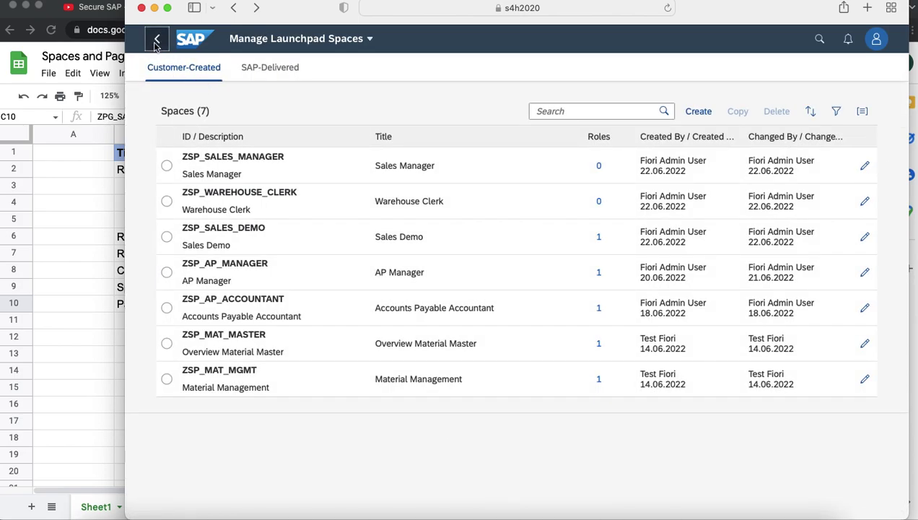
{"action": "left_click", "coordinate": [156, 43]}
{"action": "left_click", "coordinate": [555, 177]}
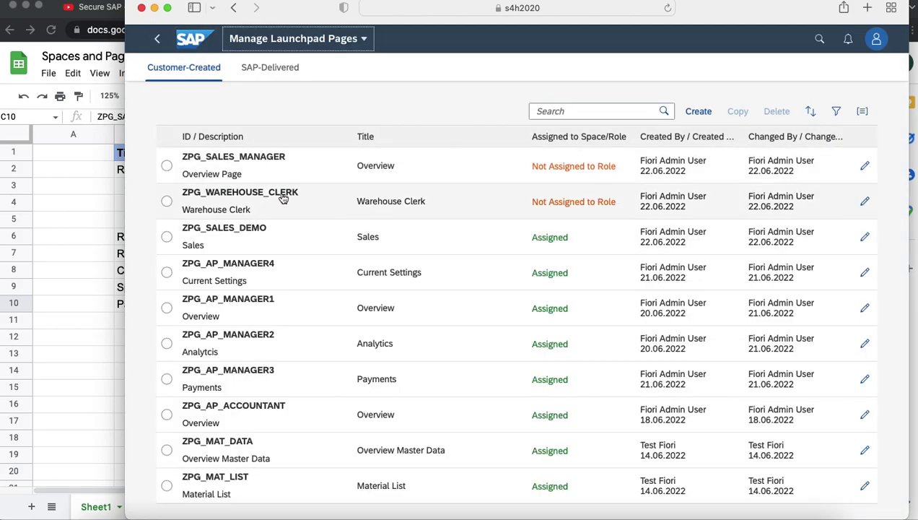
{"action": "left_click", "coordinate": [166, 167]}
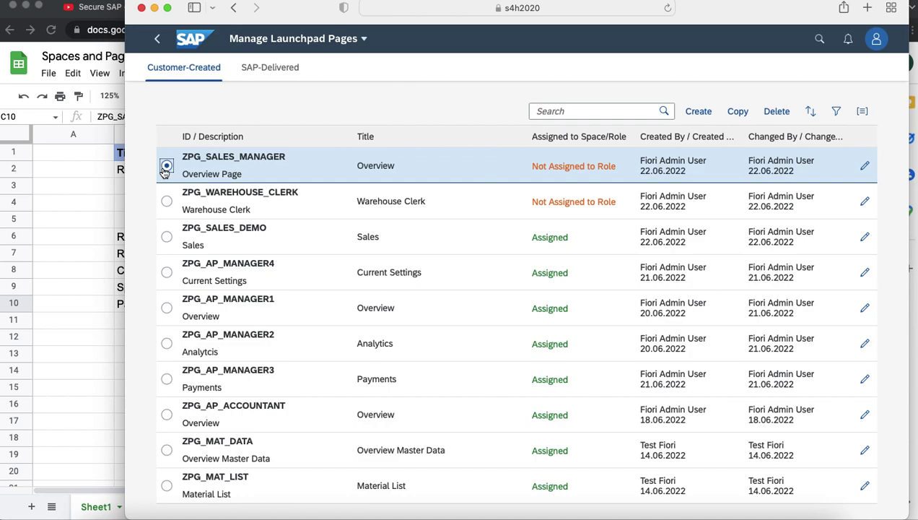
{"action": "left_click", "coordinate": [862, 168]}
Title the first section of the page ZPG_SALES_MANAGER Overview.
{"action": "left_click", "coordinate": [311, 173]}
{"action": "type", "text": "Over"}
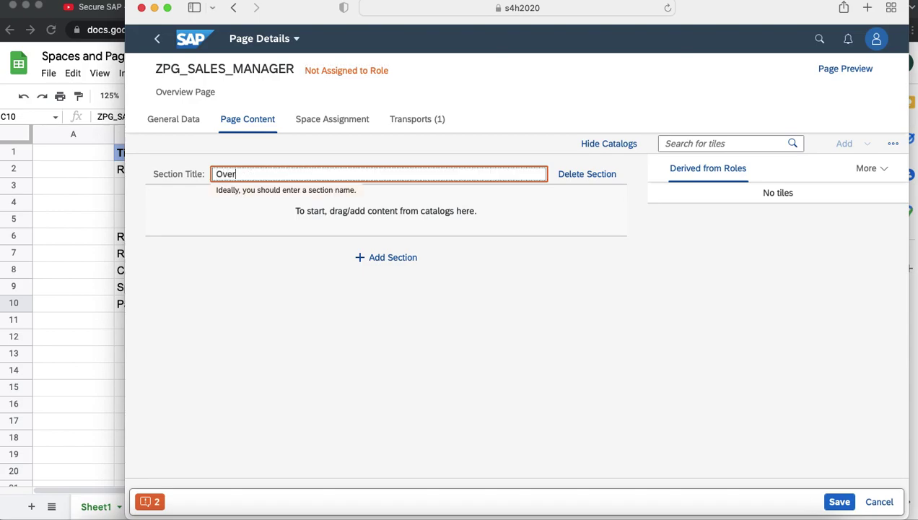
{"action": "type", "text": "view"}
Select the catalog ZC_SALES_MANAGER as tile source for the page, copying its ID from the Spaces and Pages spreadsheet.
{"action": "left_click", "coordinate": [892, 144]}
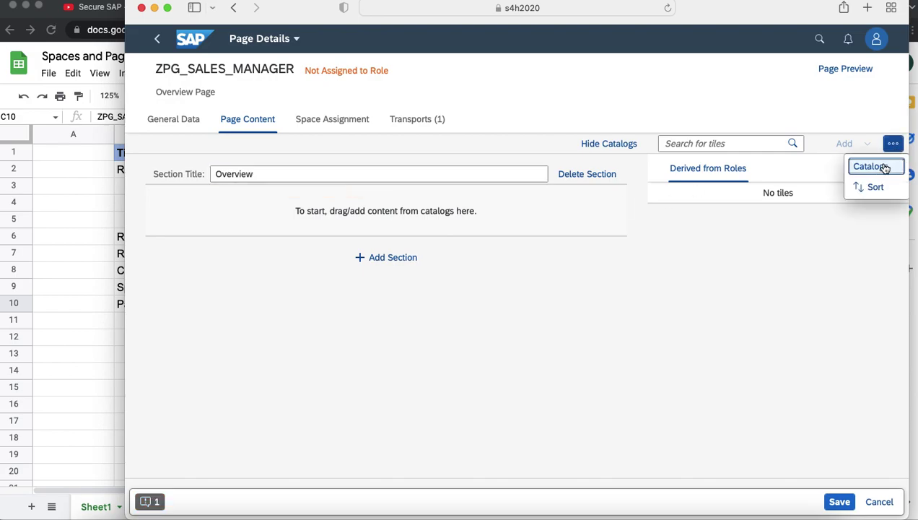
{"action": "left_click", "coordinate": [885, 168]}
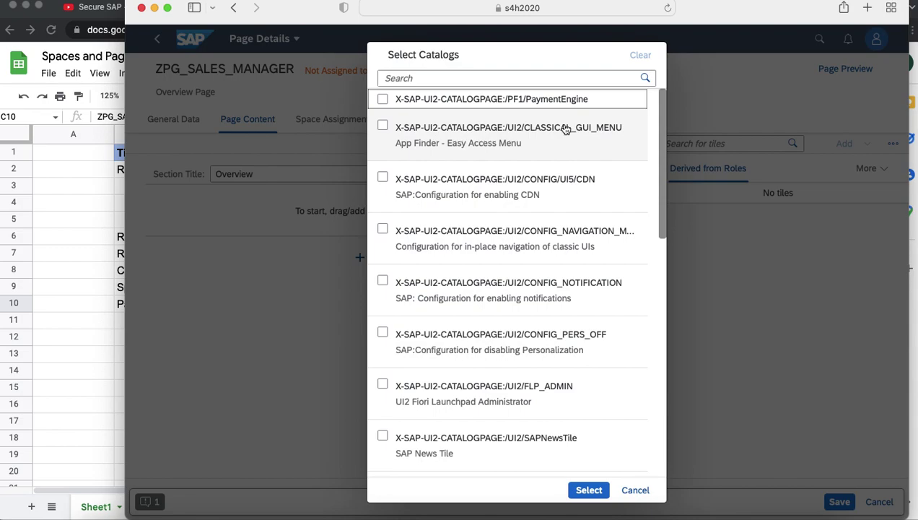
{"action": "key", "text": "super+Tab"}
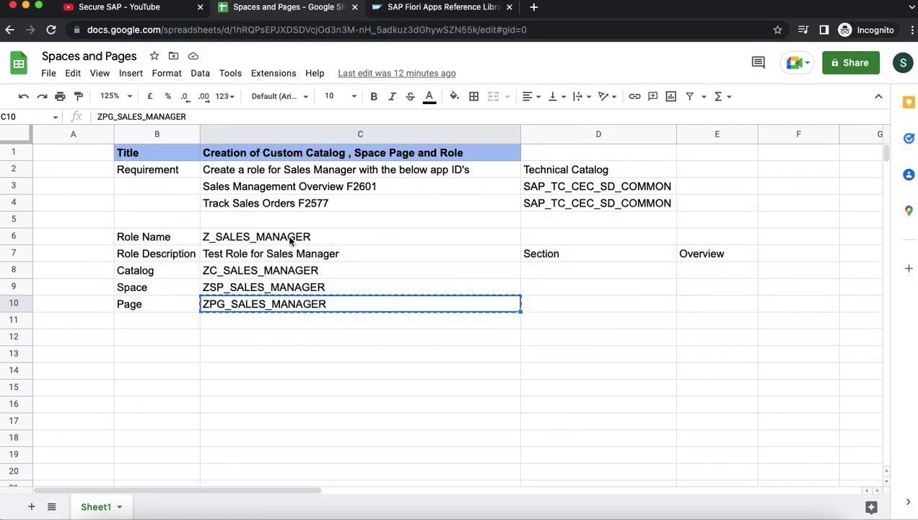
{"action": "left_click", "coordinate": [282, 272]}
{"action": "key", "text": "super+c"}
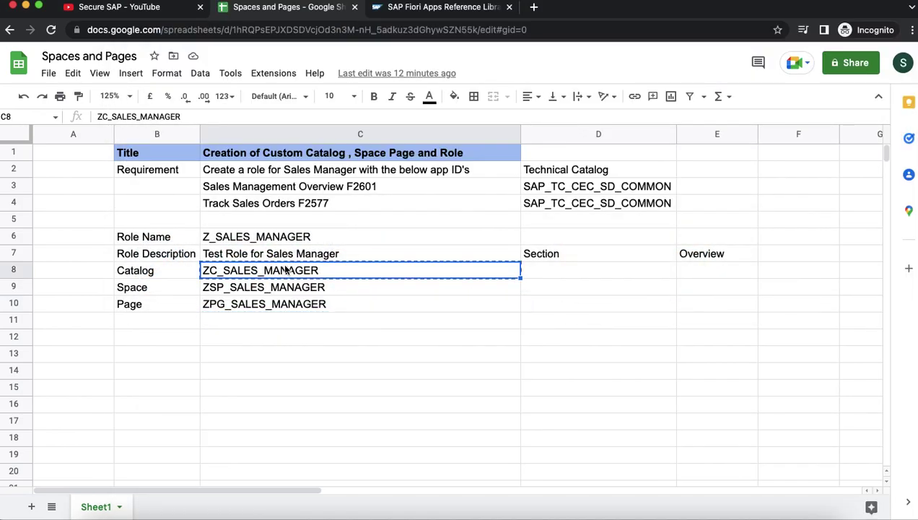
{"action": "key", "text": "super+Tab"}
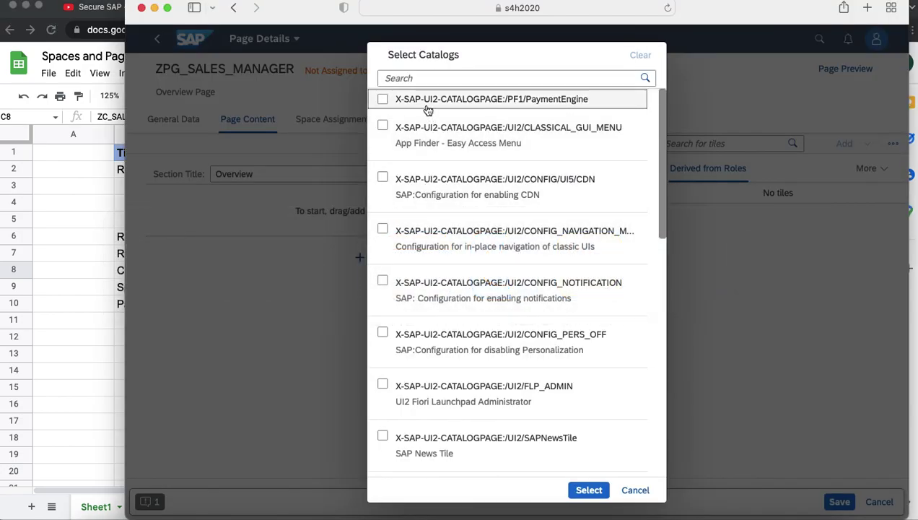
{"action": "left_click", "coordinate": [418, 78]}
{"action": "left_click", "coordinate": [417, 80]}
{"action": "key", "text": "super+v"}
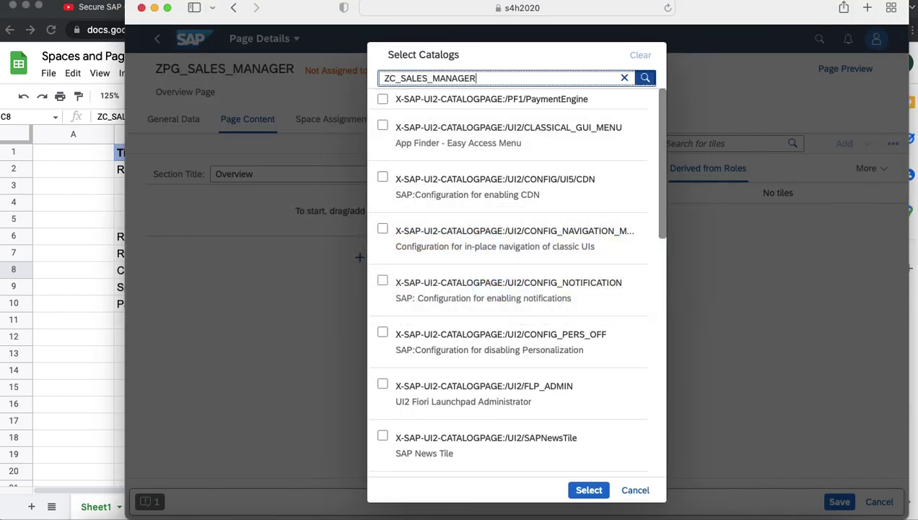
{"action": "key", "text": "Return"}
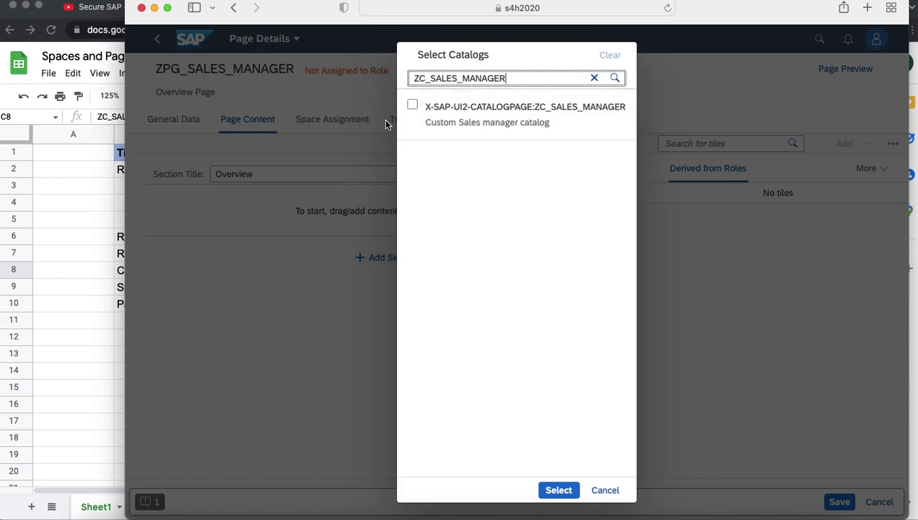
{"action": "left_click", "coordinate": [412, 106]}
{"action": "left_click", "coordinate": [558, 491]}
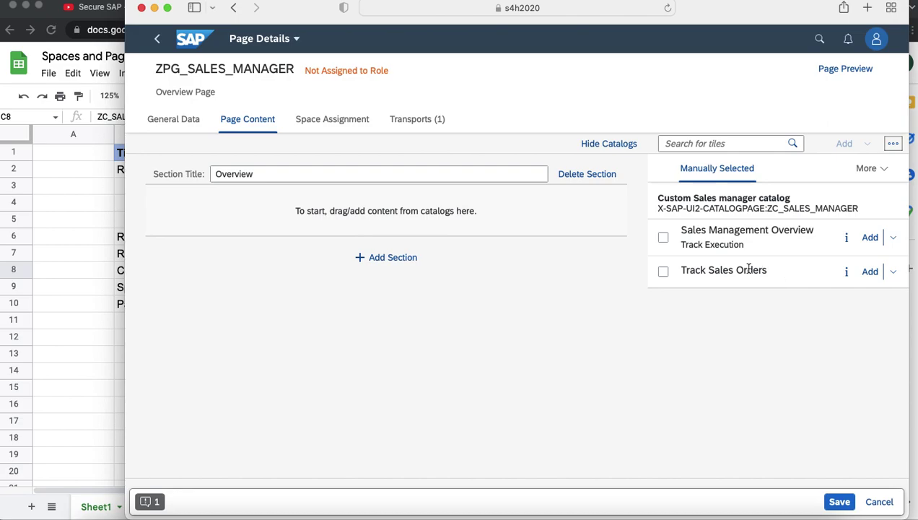
Add Sales Management Overview and Track Sales Orders as tiles to the Overview section.
{"action": "left_click", "coordinate": [665, 240]}
{"action": "left_click", "coordinate": [894, 245]}
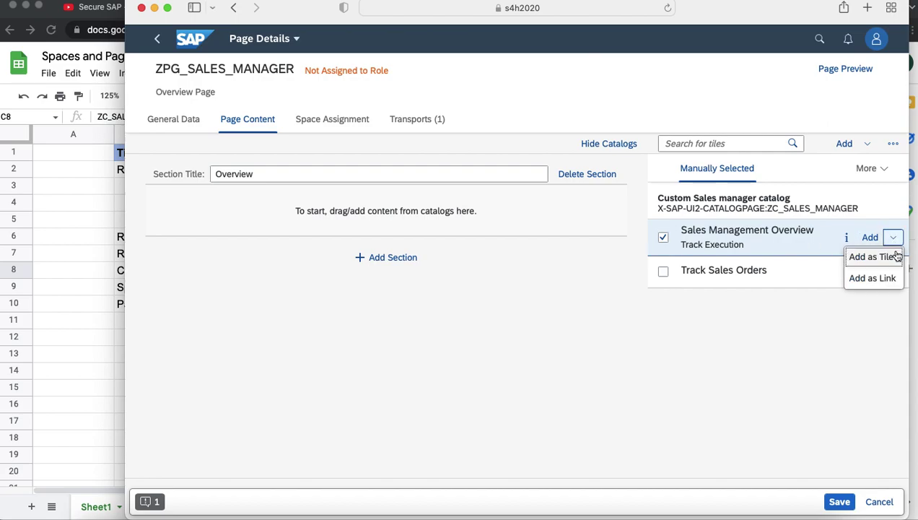
{"action": "left_click", "coordinate": [888, 261]}
{"action": "left_click", "coordinate": [663, 271]}
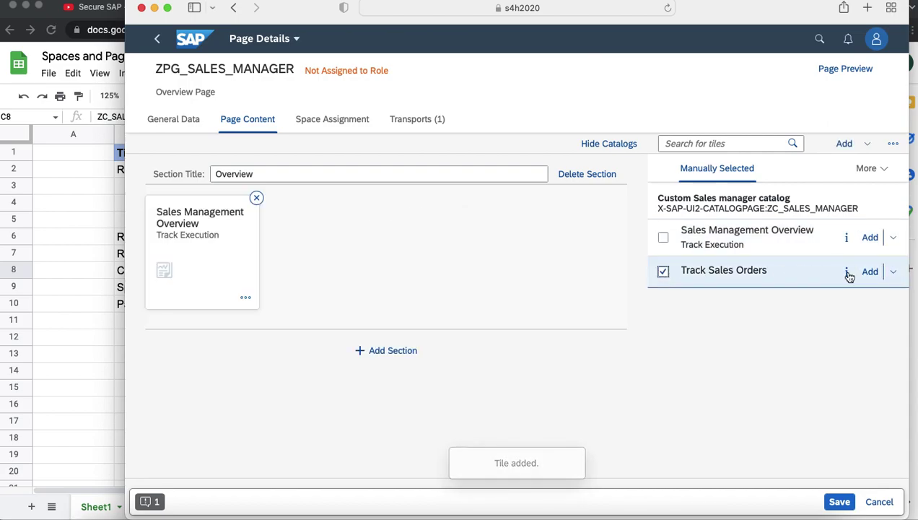
{"action": "left_click", "coordinate": [892, 272]}
{"action": "left_click", "coordinate": [878, 289]}
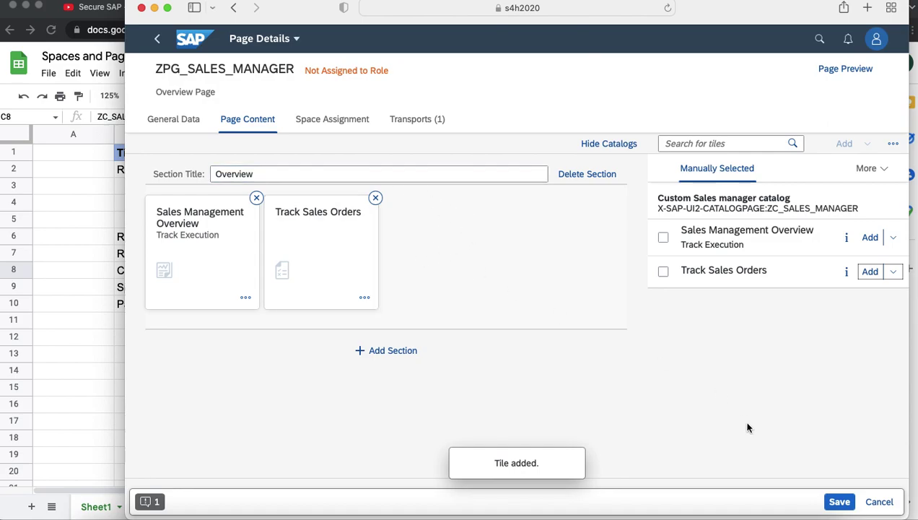
Save the page ZPG_SALES_MANAGER and check its preview.
{"action": "left_click", "coordinate": [840, 501]}
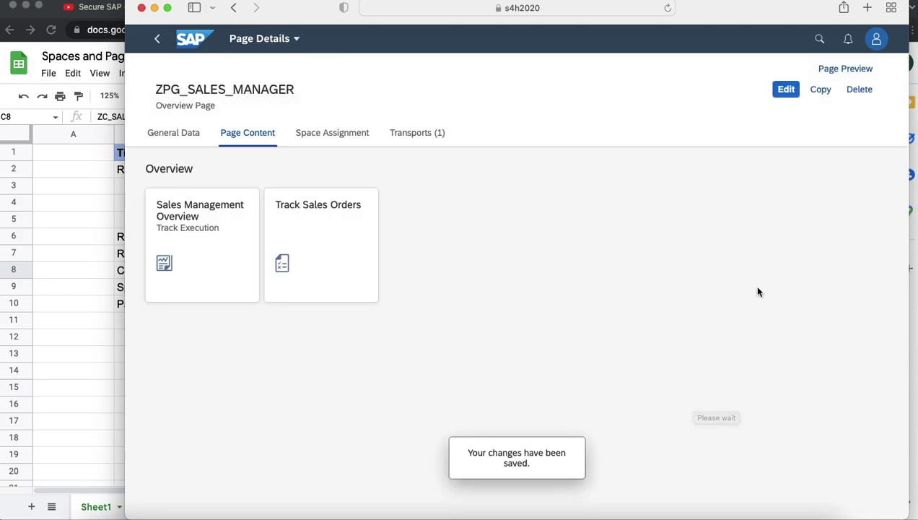
{"action": "left_click", "coordinate": [845, 69]}
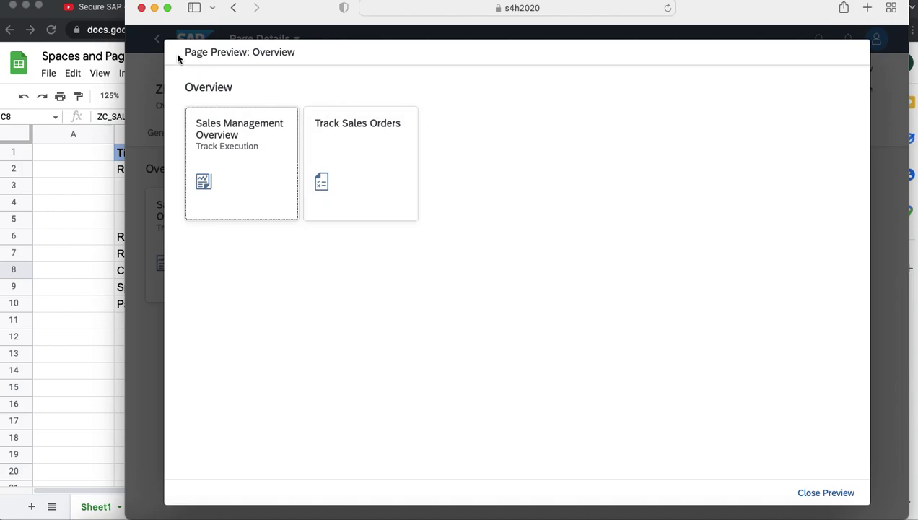
{"action": "left_click", "coordinate": [821, 493]}
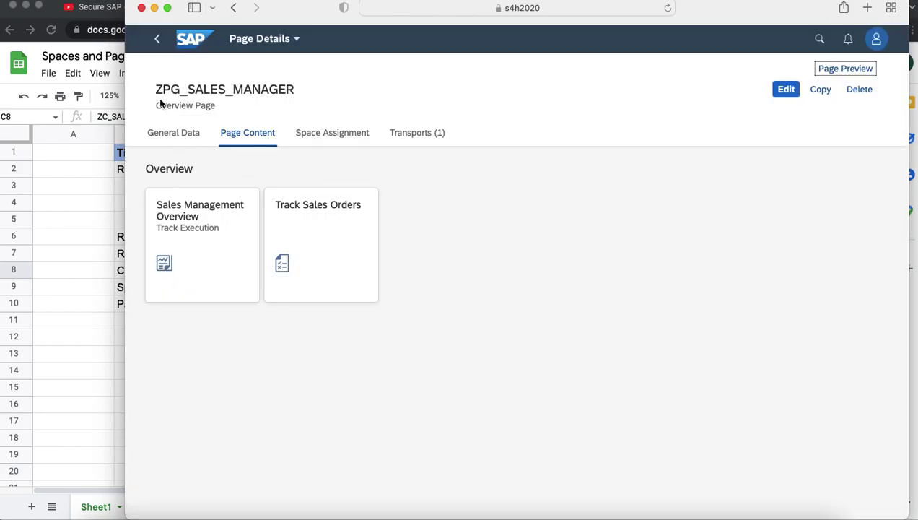
Return to the launchpad home, sign out and close the browser window.
{"action": "left_click", "coordinate": [158, 39]}
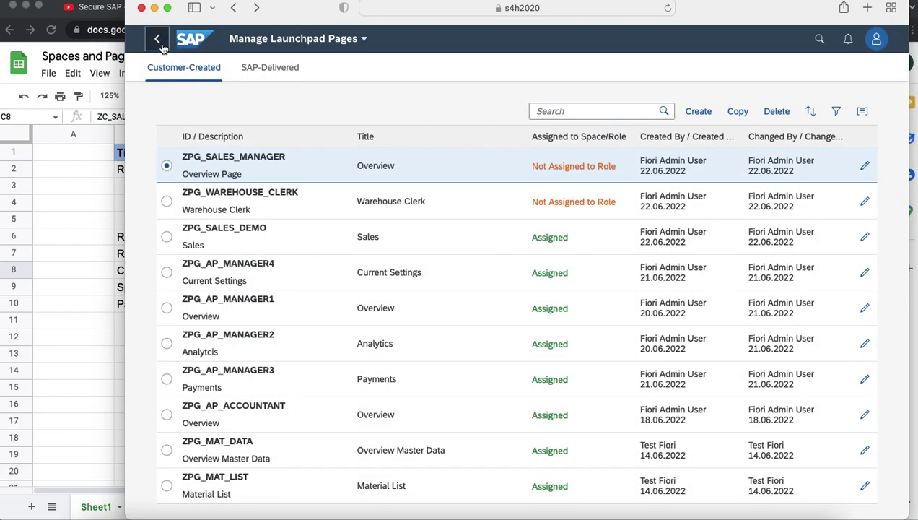
{"action": "left_click", "coordinate": [159, 41]}
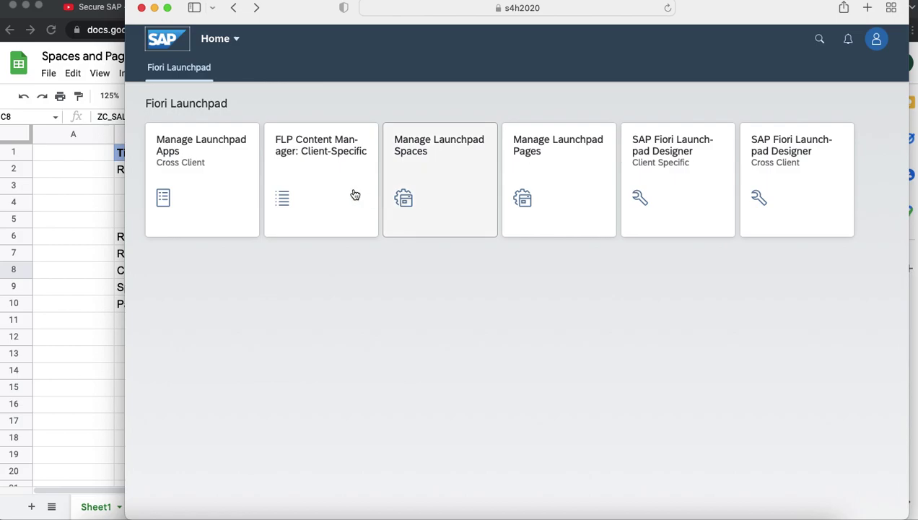
{"action": "left_click", "coordinate": [876, 41]}
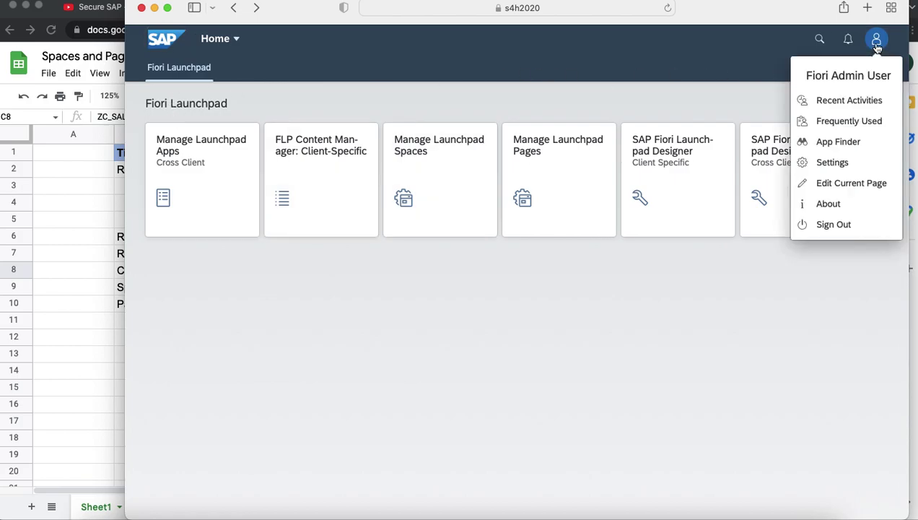
{"action": "left_click", "coordinate": [845, 231]}
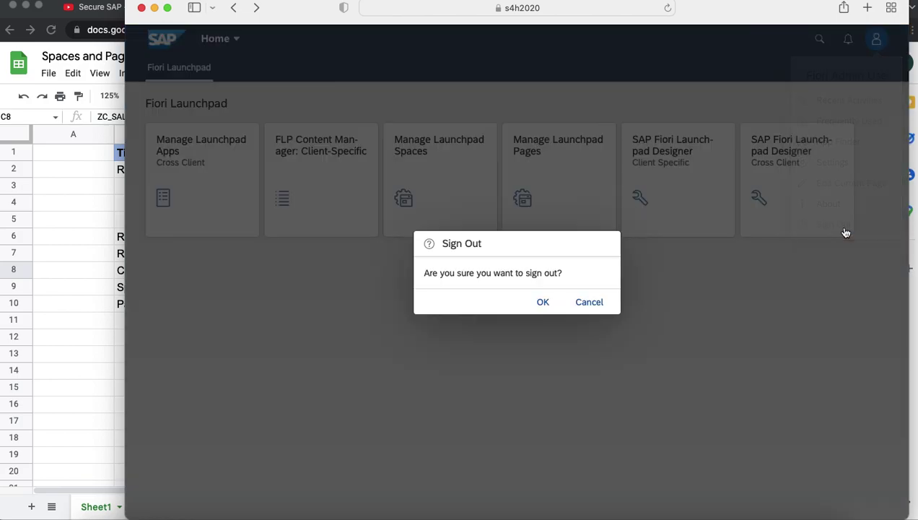
{"action": "left_click", "coordinate": [541, 303]}
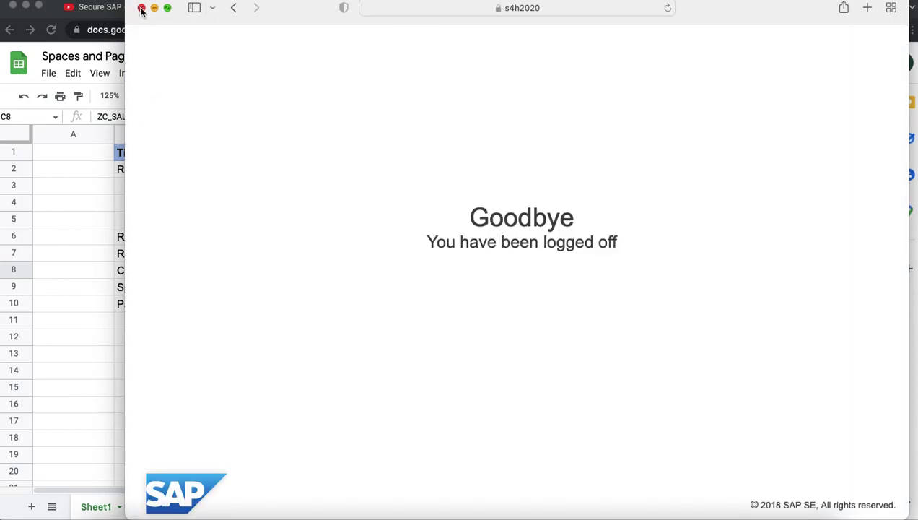
{"action": "left_click", "coordinate": [142, 8]}
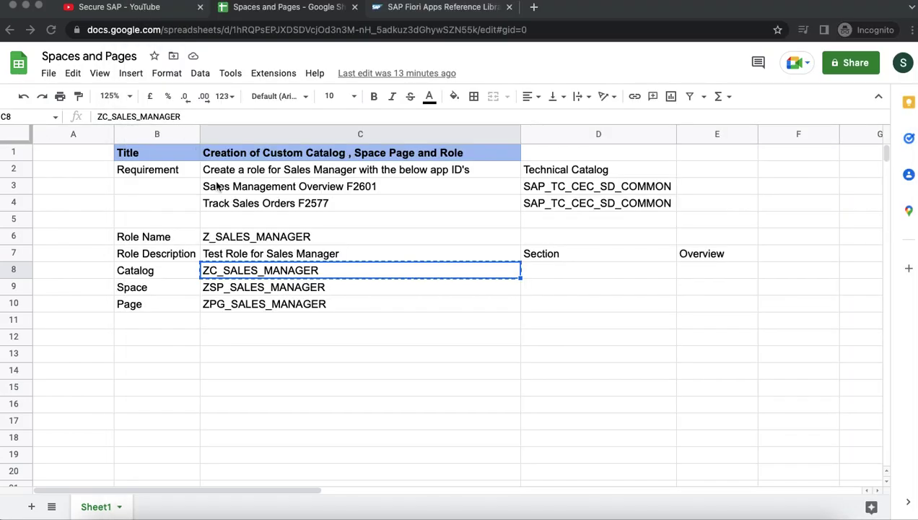
Switch to SAPGUI and open the role Z_SALES_MANAGER for changing in transaction PFCG.
{"action": "key", "text": "super+Tab"}
{"action": "key", "text": "super+Tab"}
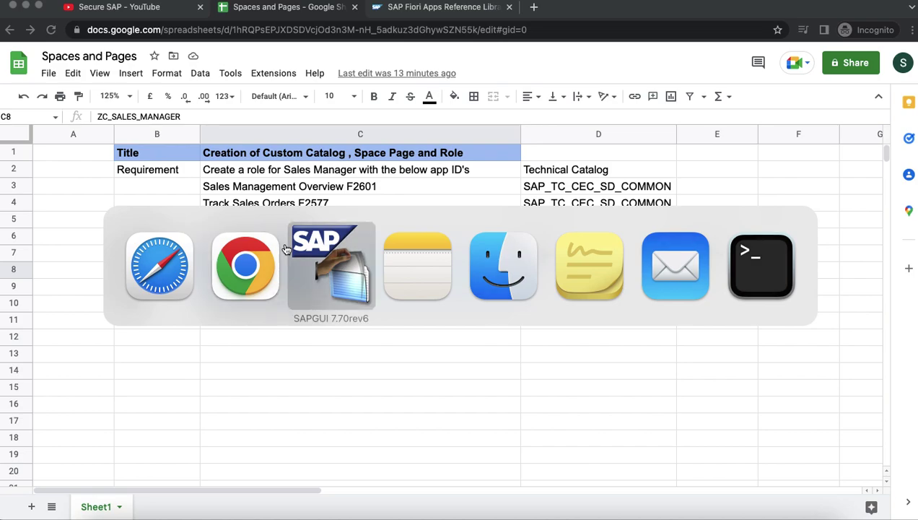
{"action": "left_click", "coordinate": [288, 249]}
{"action": "type", "text": "/npfcg"}
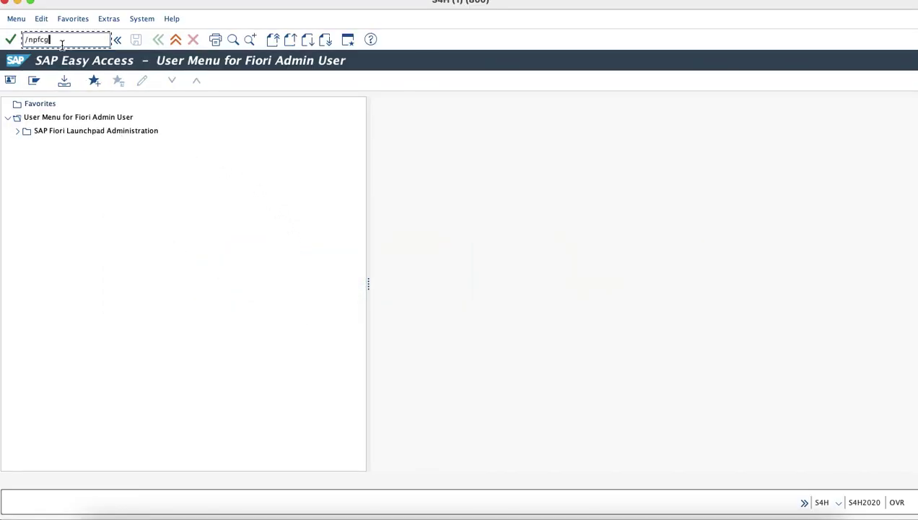
{"action": "key", "text": "Return"}
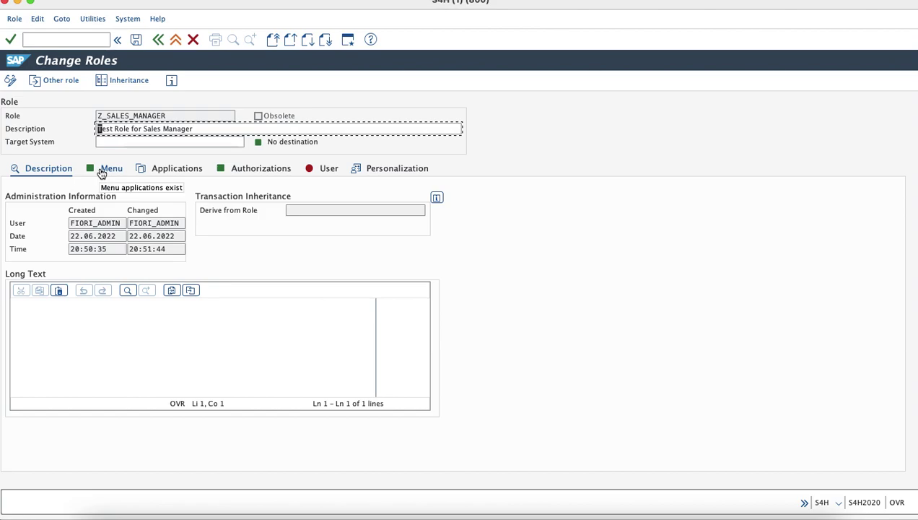
Add the launchpad space ZSP_SALES_MANAGER to the role menu, copying its ID from the spreadsheet.
{"action": "left_click", "coordinate": [103, 171]}
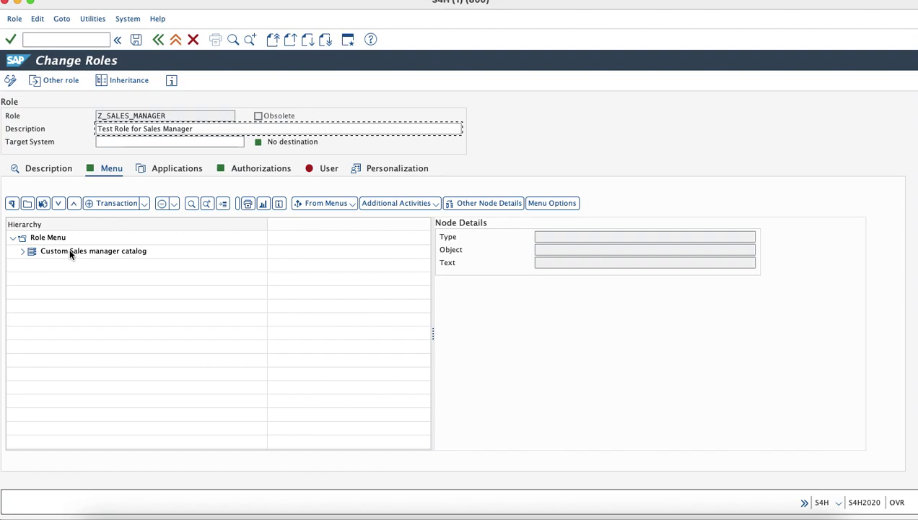
{"action": "left_click", "coordinate": [70, 253]}
{"action": "left_click", "coordinate": [144, 203]}
{"action": "mouse_move", "coordinate": [205, 289]}
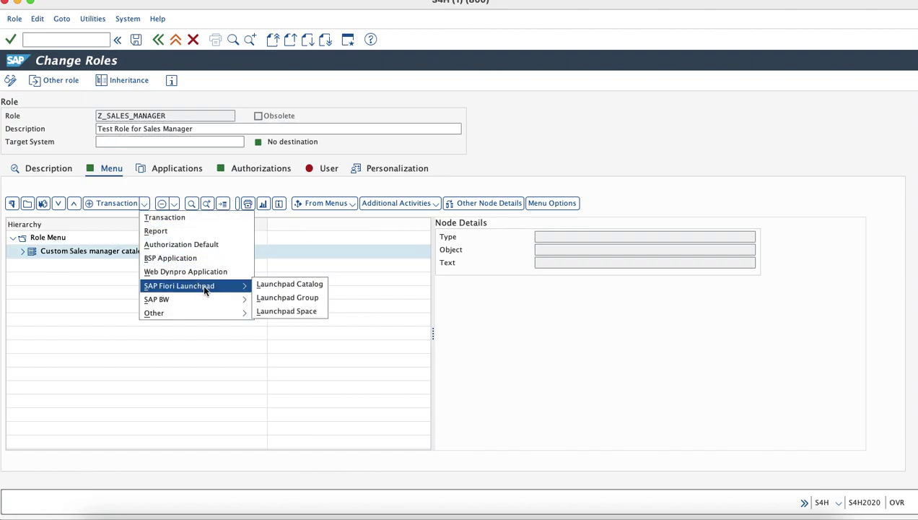
{"action": "left_click", "coordinate": [287, 311]}
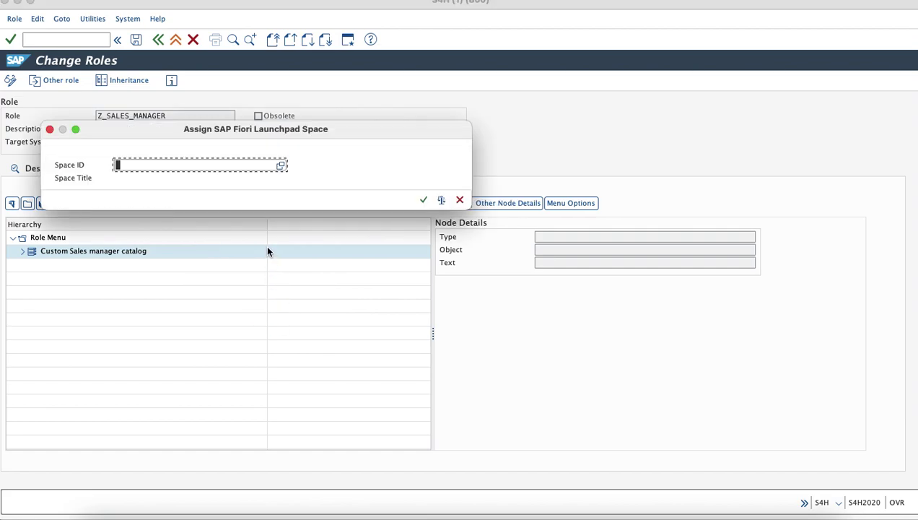
{"action": "key", "text": "super+Tab"}
{"action": "key", "text": "super+Tab"}
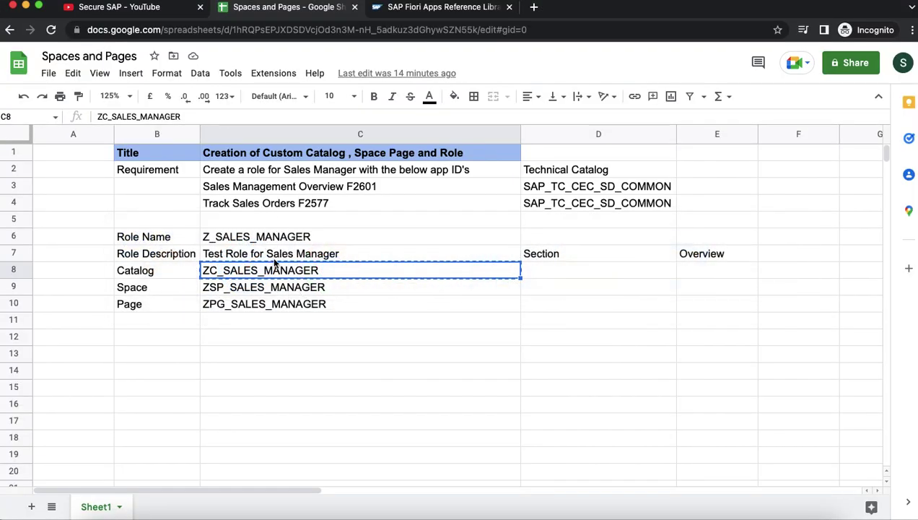
{"action": "left_click", "coordinate": [265, 293]}
{"action": "key", "text": "super+c"}
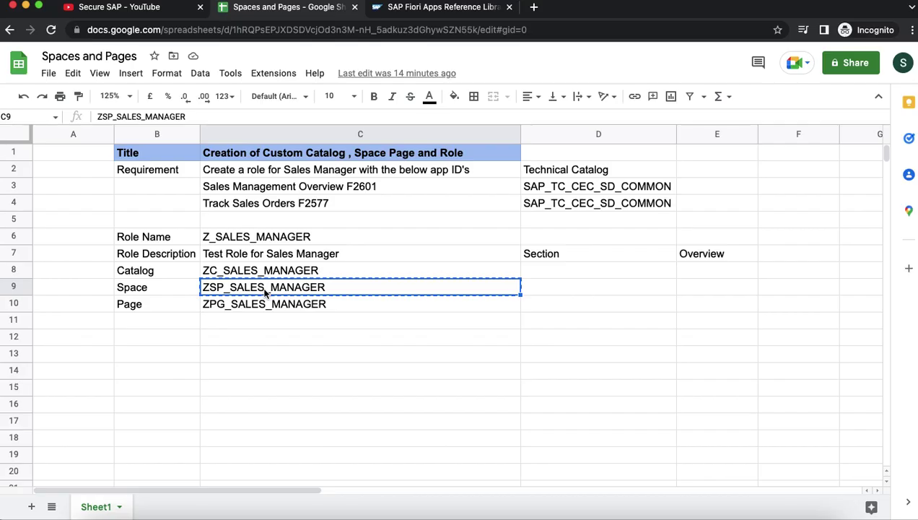
{"action": "key", "text": "super+Tab"}
{"action": "key", "text": "super+v"}
{"action": "left_click", "coordinate": [423, 199]}
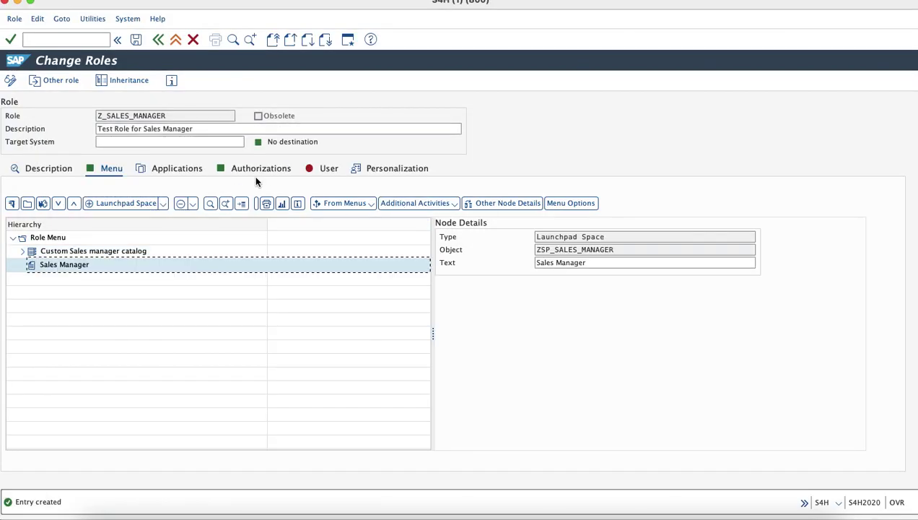
Update the authorization data of the role Z_SALES_MANAGER, generate its profile and return to the role.
{"action": "left_click", "coordinate": [256, 171]}
{"action": "left_click", "coordinate": [16, 339]}
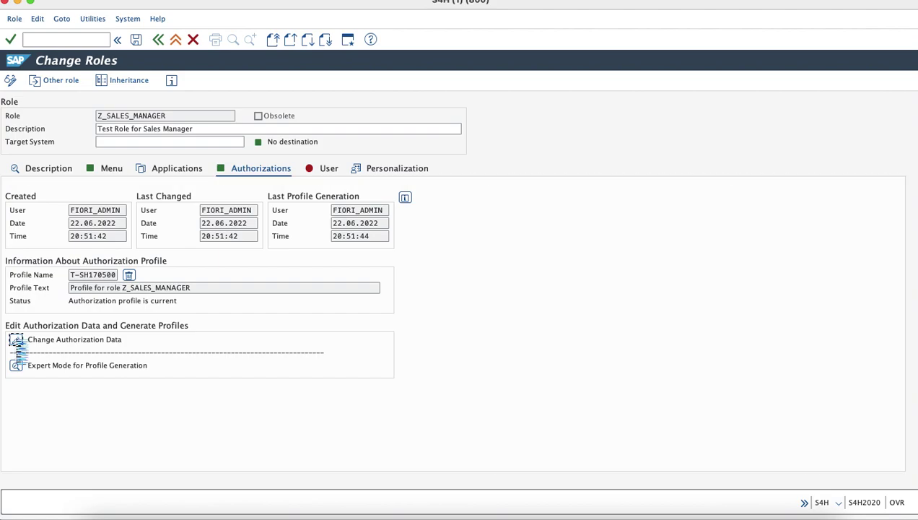
{"action": "left_click", "coordinate": [175, 153]}
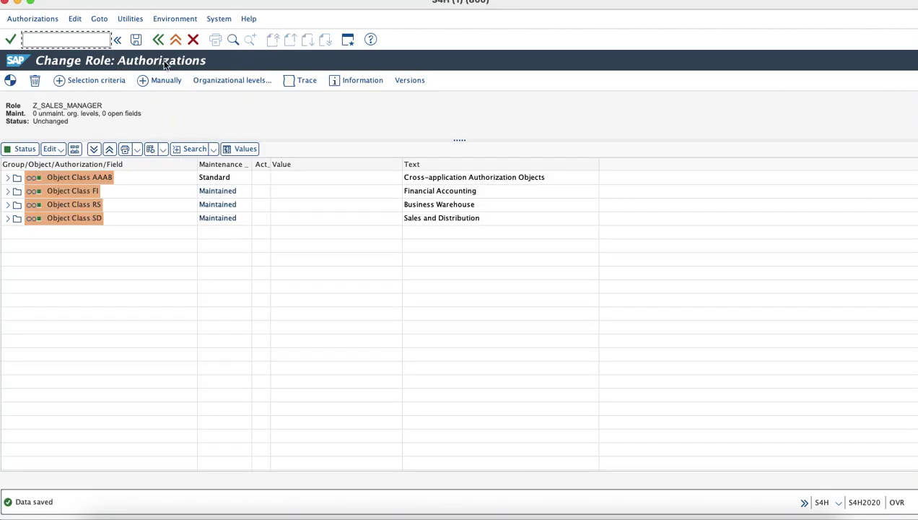
{"action": "left_click", "coordinate": [10, 80]}
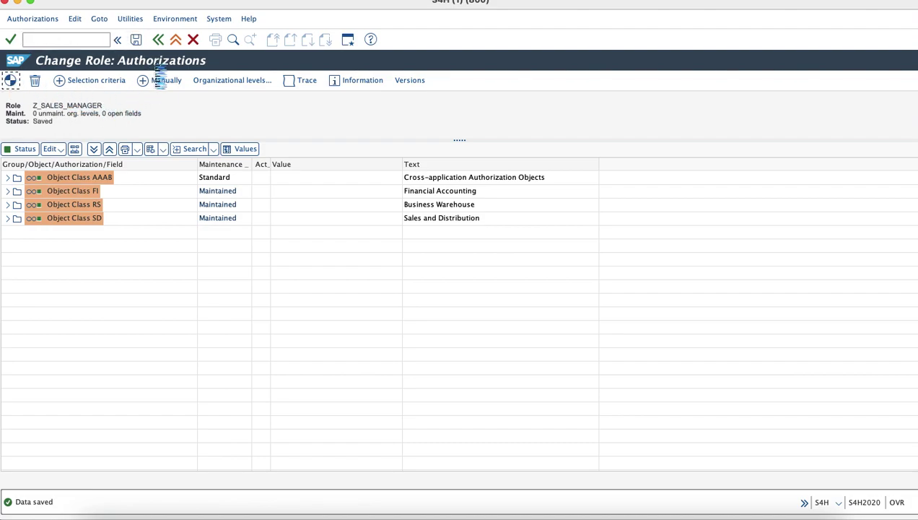
{"action": "left_click", "coordinate": [159, 41]}
Copy the role name Z_SALES_MANAGER and open the role assignments of user FIORI_DEMO for changing in transaction SU01.
{"action": "left_click_drag", "start_coordinate": [167, 116], "coordinate": [82, 120]}
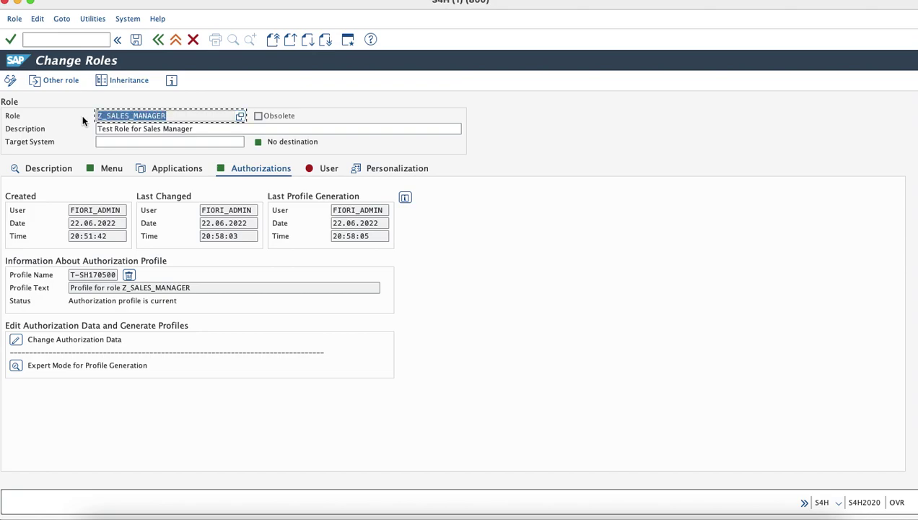
{"action": "left_click", "coordinate": [71, 40]}
{"action": "type", "text": "/nsu01"}
{"action": "key", "text": "Return"}
{"action": "type", "text": "FIOR"}
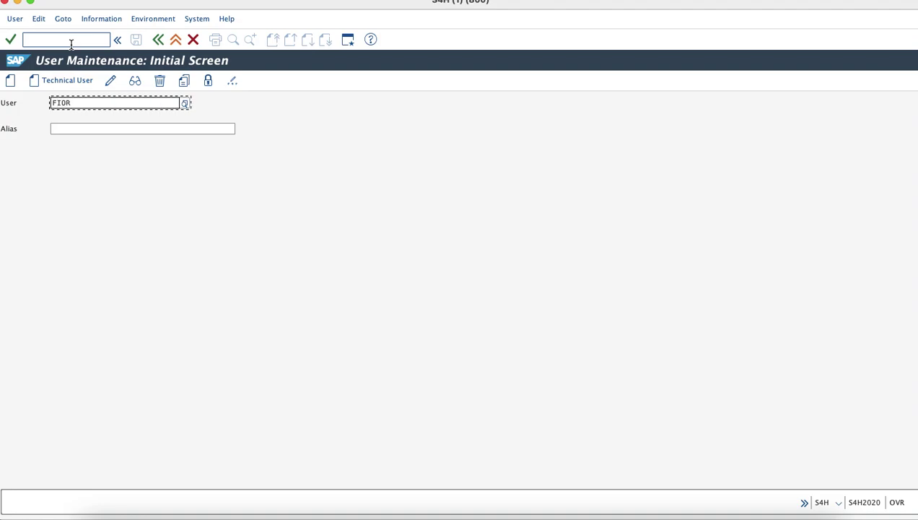
{"action": "type", "text": "I_DEMO"}
{"action": "left_click", "coordinate": [112, 80]}
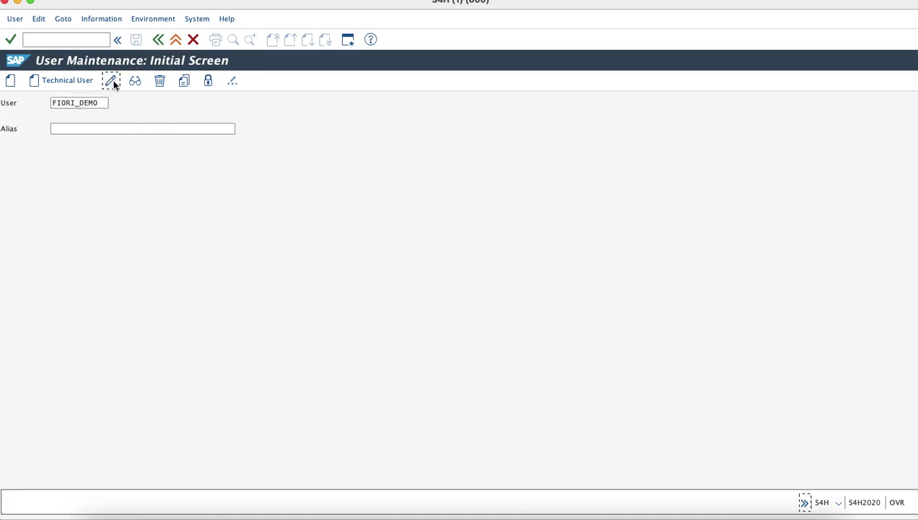
{"action": "left_click", "coordinate": [335, 143]}
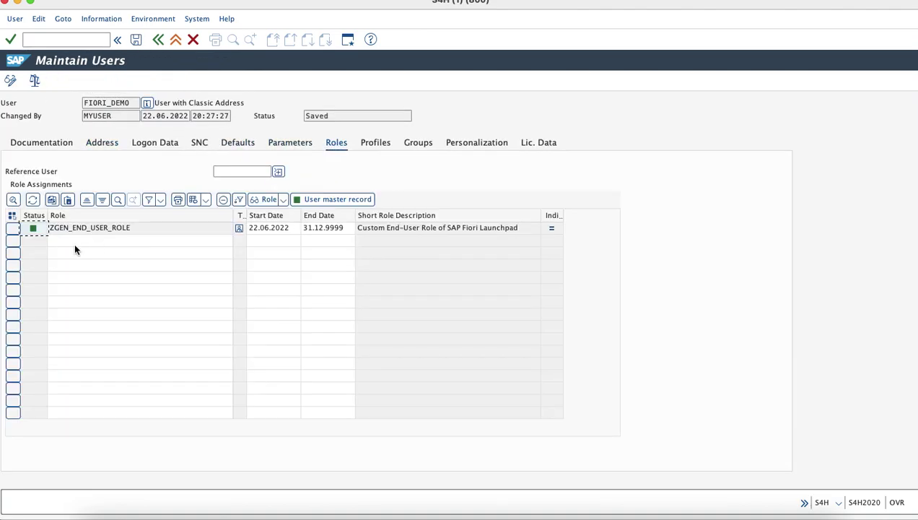
Assign the role Z_SALES_MANAGER to the user FIORI_DEMO and save the user.
{"action": "left_click", "coordinate": [71, 239]}
{"action": "type", "text": "Z_SALES_MANAGER"}
{"action": "key", "text": "Return"}
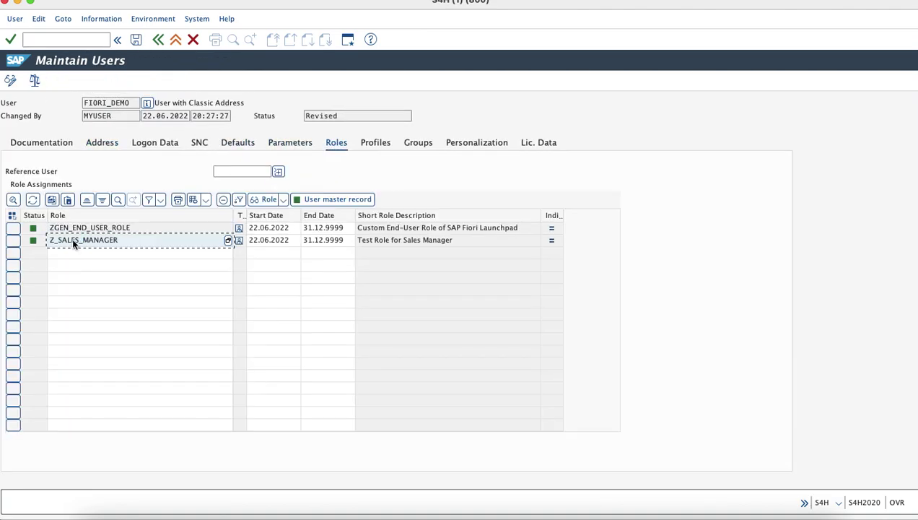
{"action": "left_click", "coordinate": [135, 39]}
End the current SAP session with the command /nex.
{"action": "left_click", "coordinate": [60, 41]}
{"action": "type", "text": "/nex"}
{"action": "key", "text": "Return"}
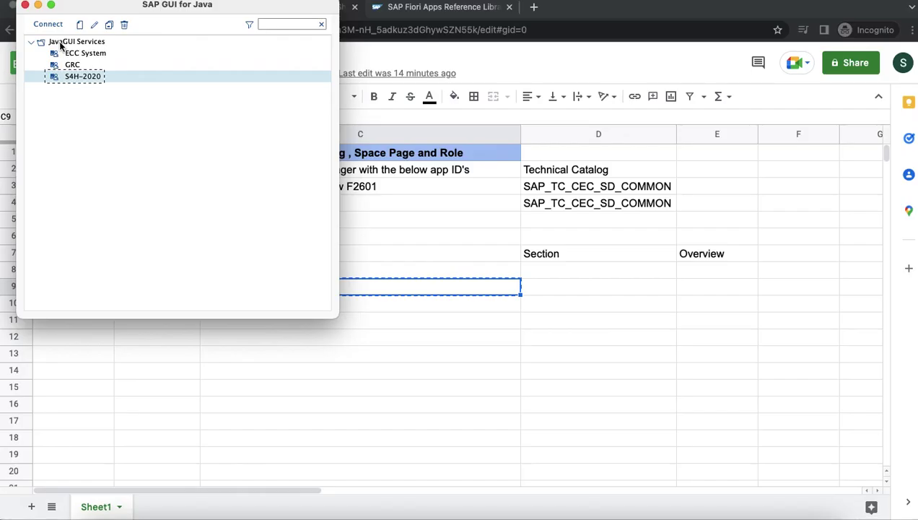
Connect to the S4H-2020 system and log on as FIORI_DEMO with the account password.
{"action": "double_click", "coordinate": [91, 75]}
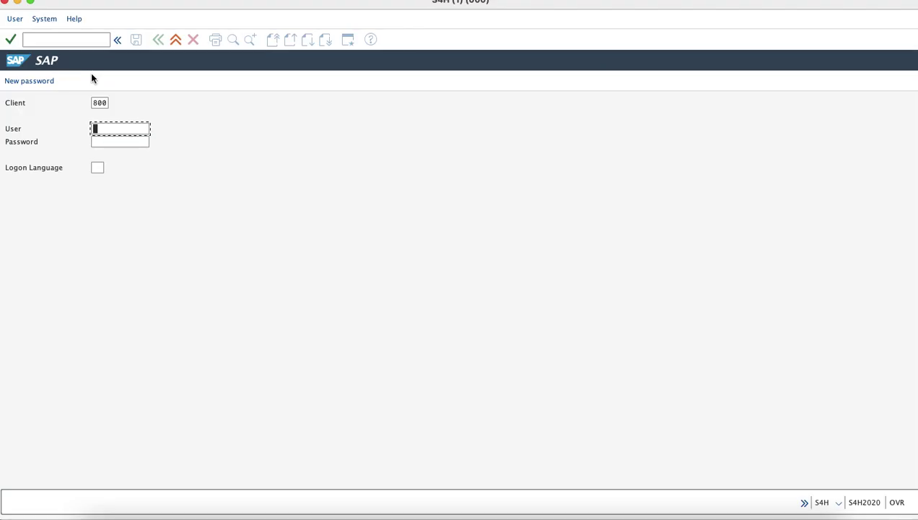
{"action": "type", "text": "FIORI"}
{"action": "key", "text": "Down"}
{"action": "key", "text": "Tab"}
{"action": "type", "text": "***********"}
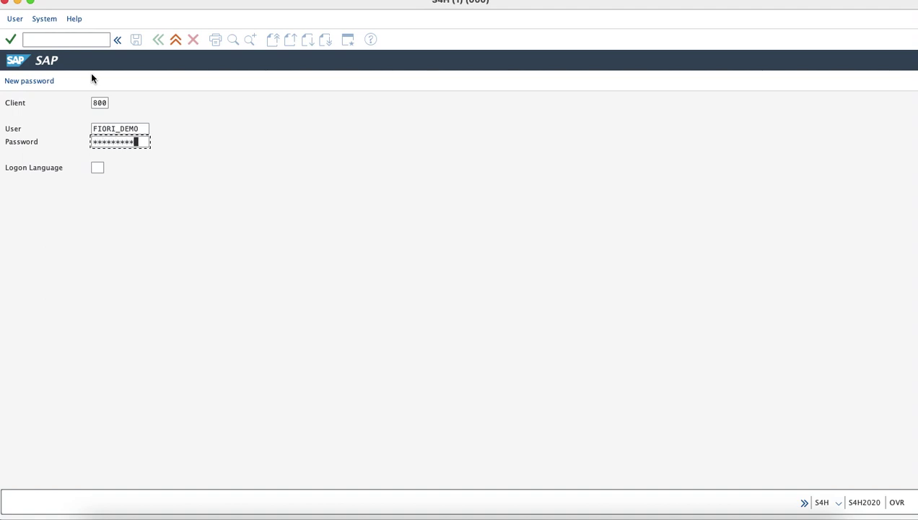
{"action": "key", "text": "Return"}
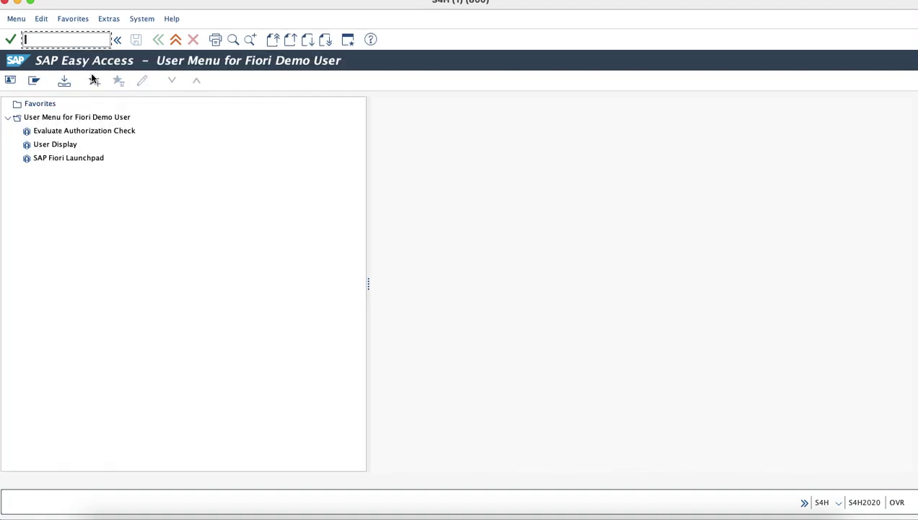
Launch the SAP Fiori Launchpad from the user menu and log on as FIORI_DEMO with the account password.
{"action": "double_click", "coordinate": [58, 158]}
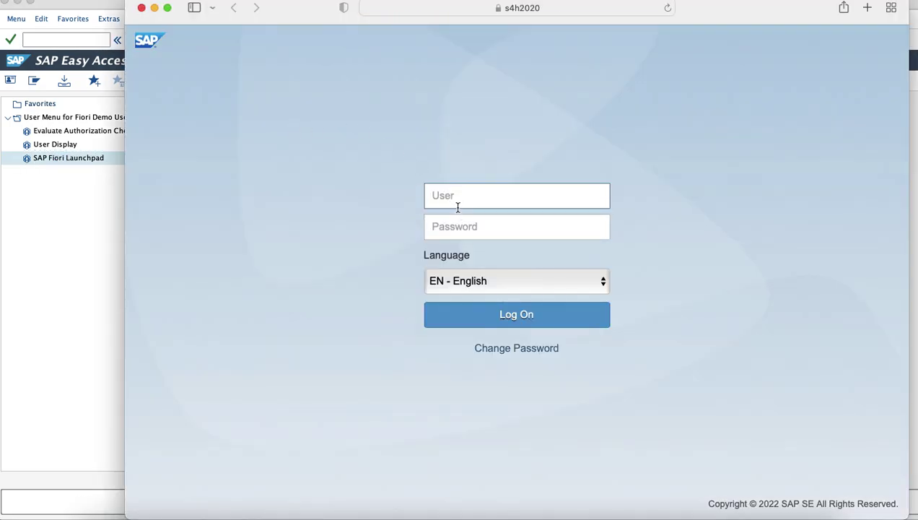
{"action": "type", "text": "FIORI_DEMO"}
{"action": "key", "text": "Tab"}
{"action": "type", "text": "••"}
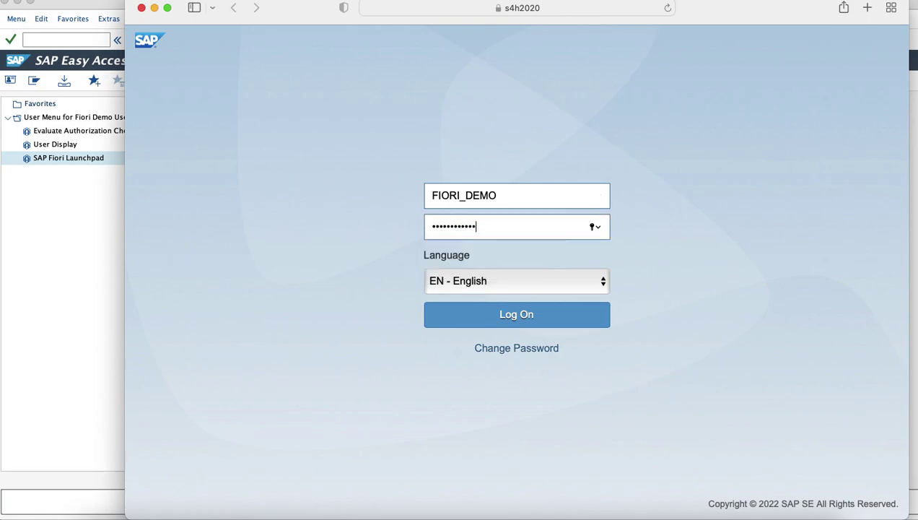
{"action": "key", "text": "Return"}
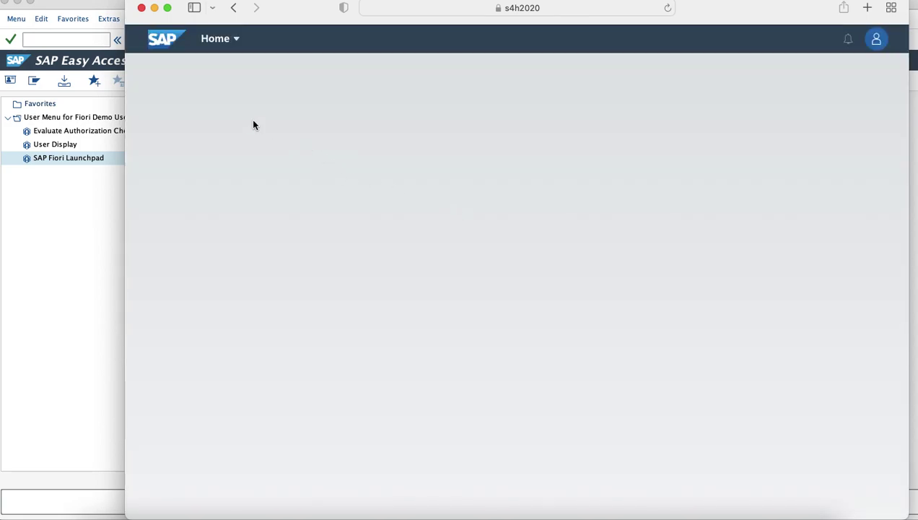
Check the Spaces option in the launchpad user settings and save the settings with Use Spaces enabled.
{"action": "left_click", "coordinate": [876, 40]}
{"action": "left_click", "coordinate": [843, 166]}
{"action": "left_click", "coordinate": [277, 199]}
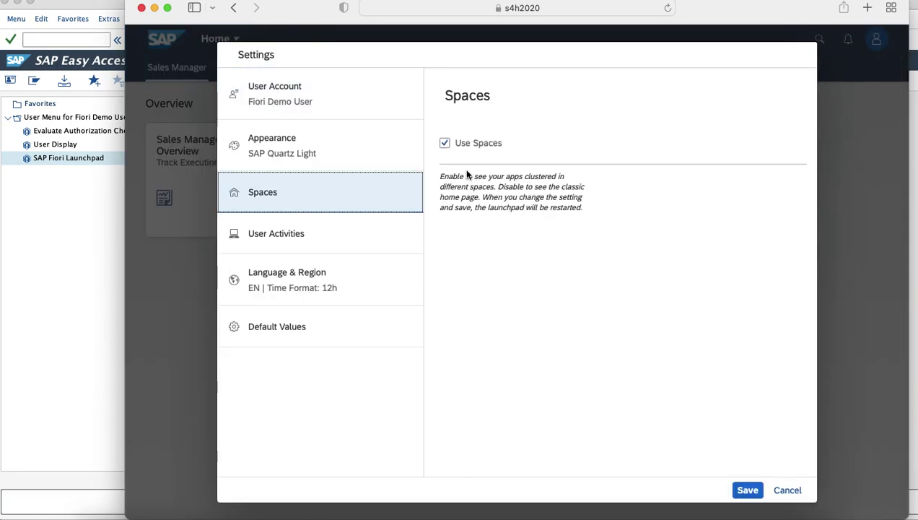
{"action": "left_click", "coordinate": [744, 490]}
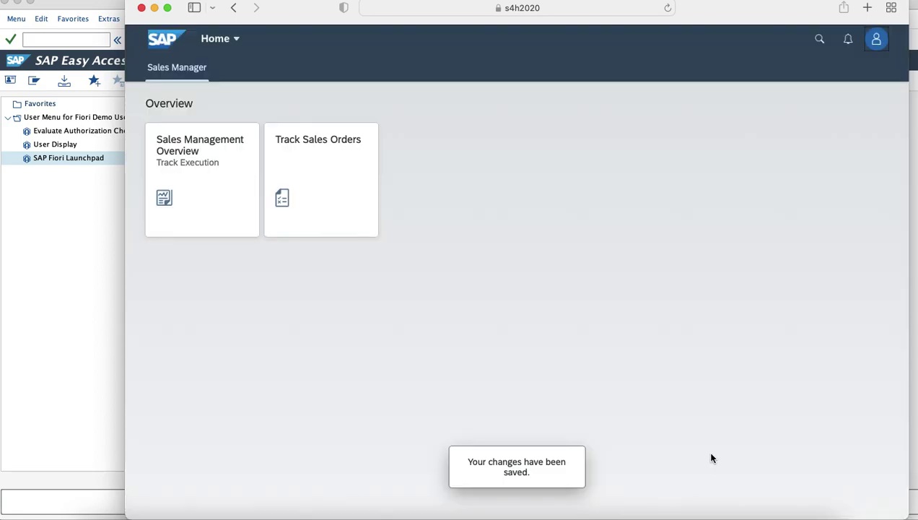